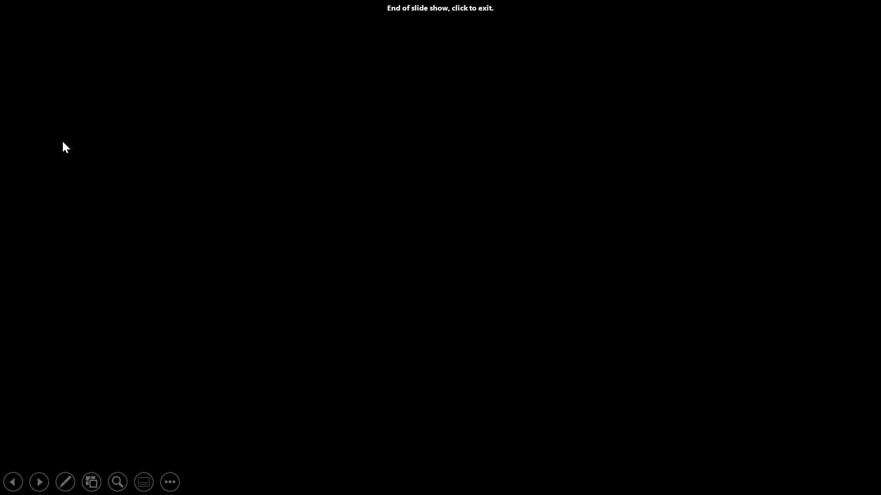
End the slide show to return to the Pricing slide, then bring up Chrome's window previews
click(64, 147)
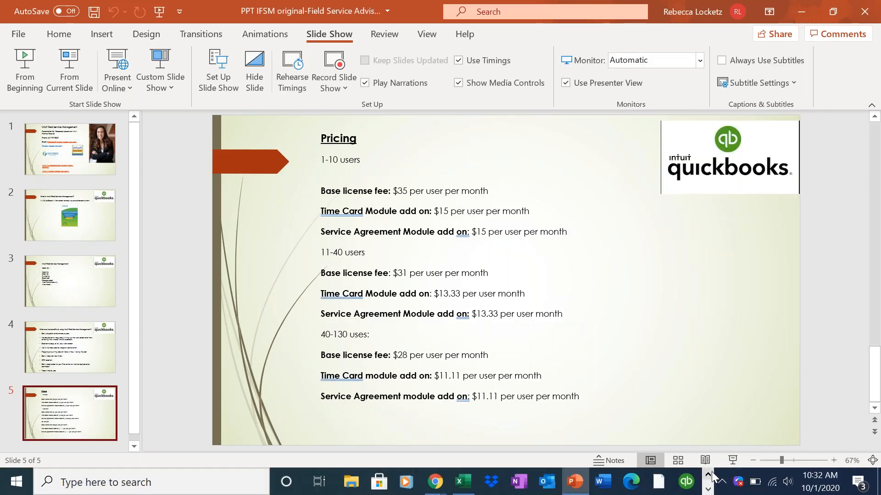
click(707, 487)
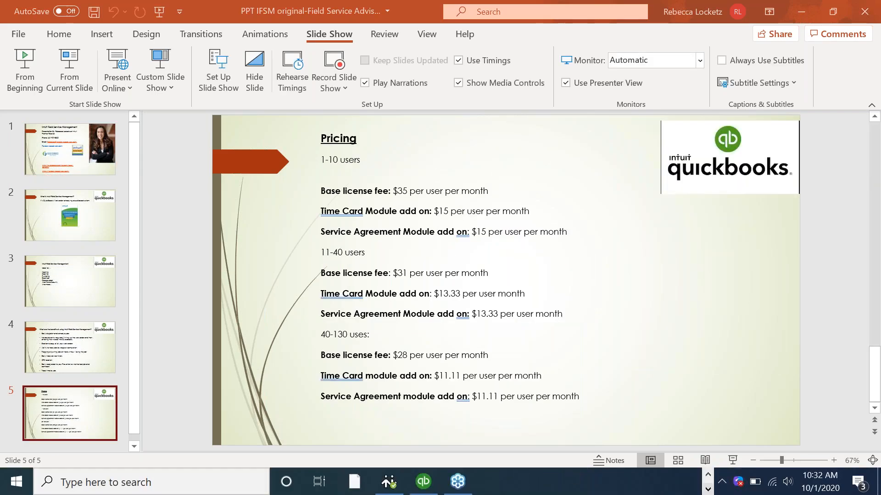
click(708, 476)
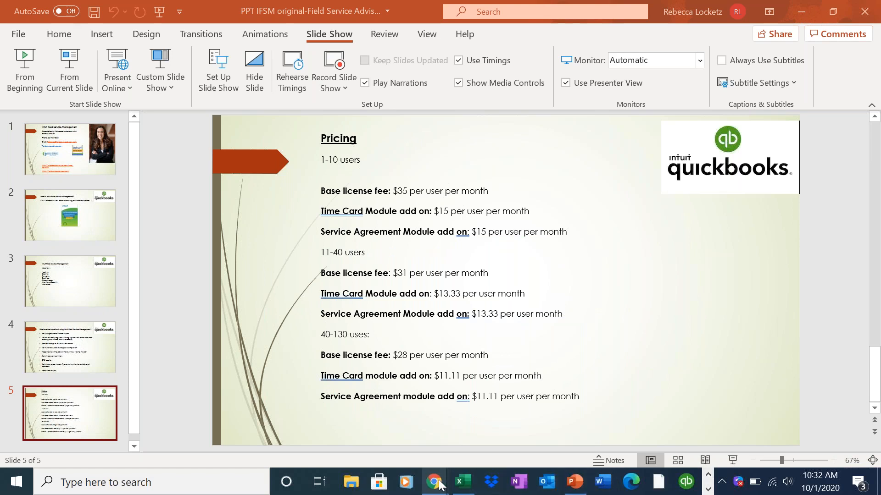
Start a new work order and attach the residential customer found by a name search
mouse_move(436, 481)
click(440, 455)
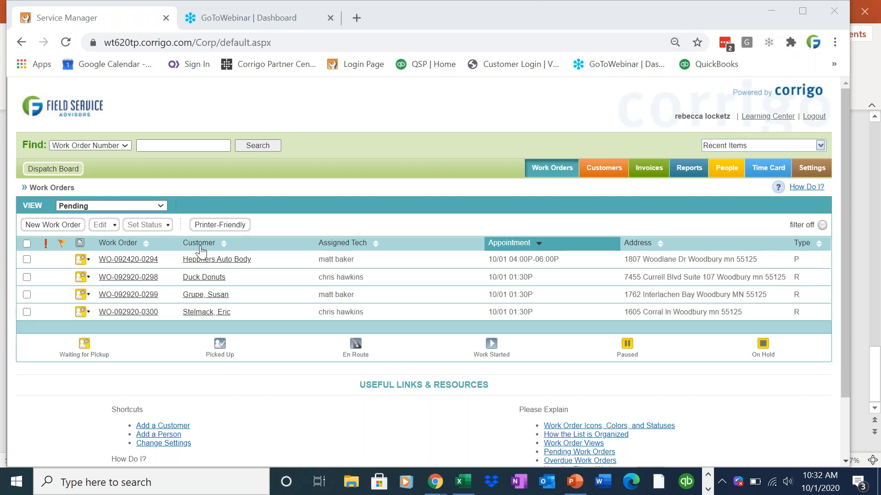
click(68, 225)
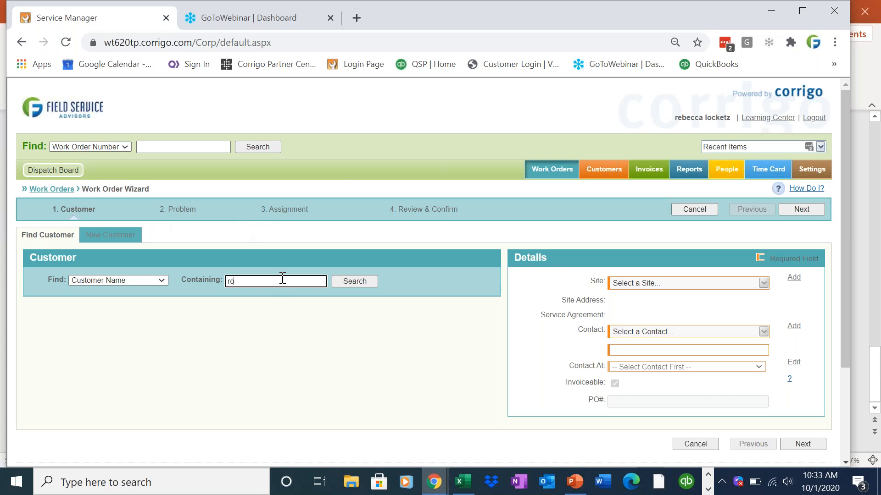
click(349, 282)
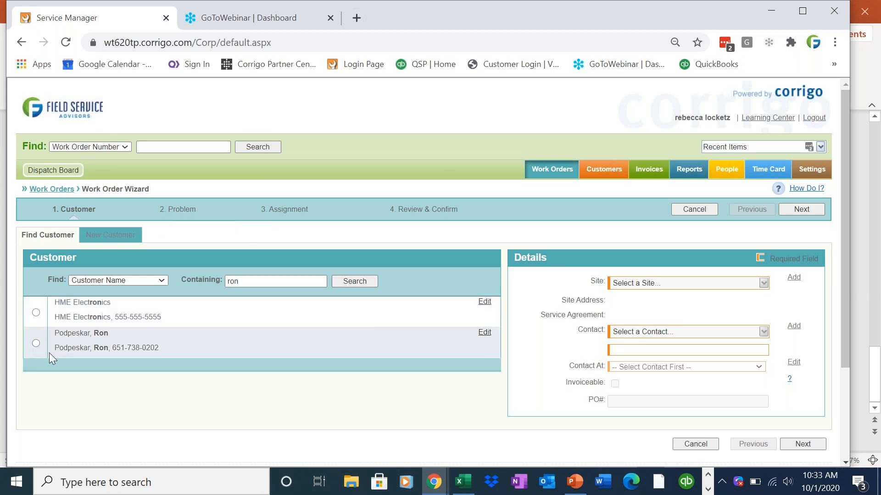
click(36, 344)
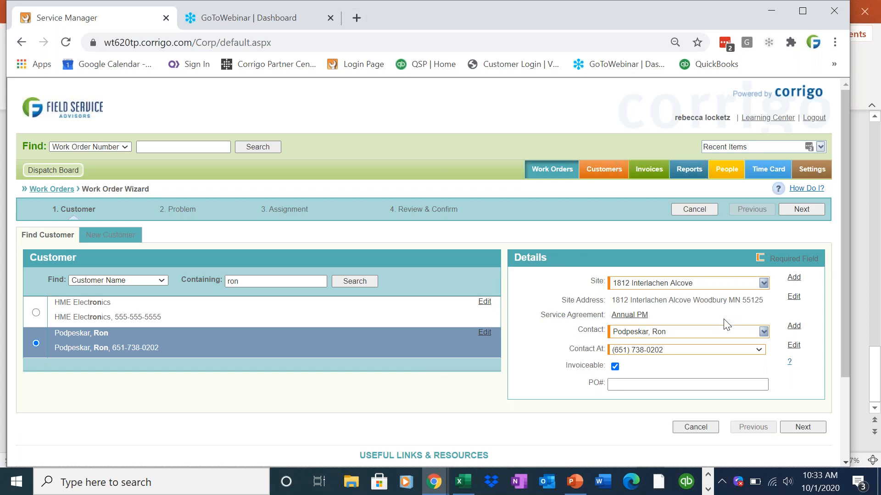
click(808, 210)
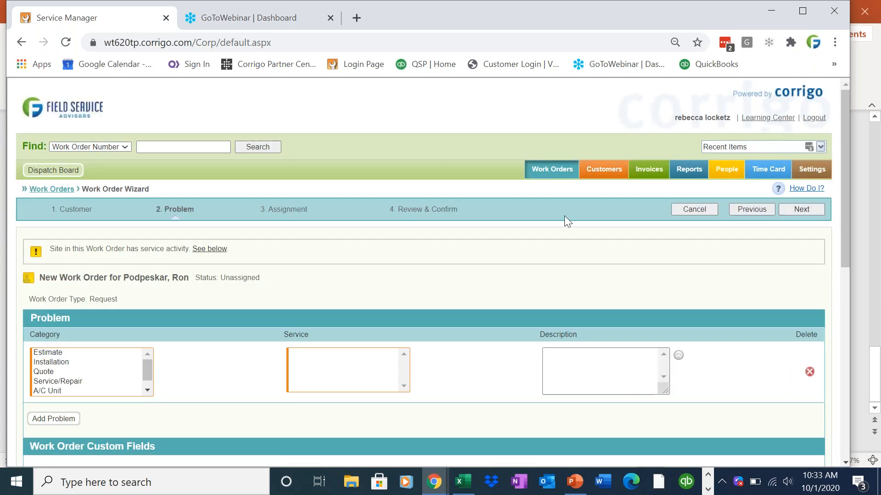
Set the problem to Service/Repair – No heat and review the site's past service orders
click(98, 381)
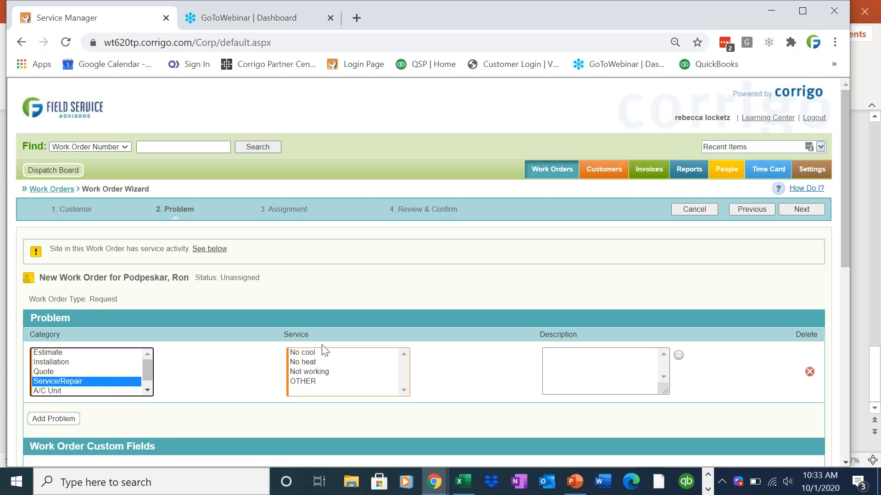
click(297, 324)
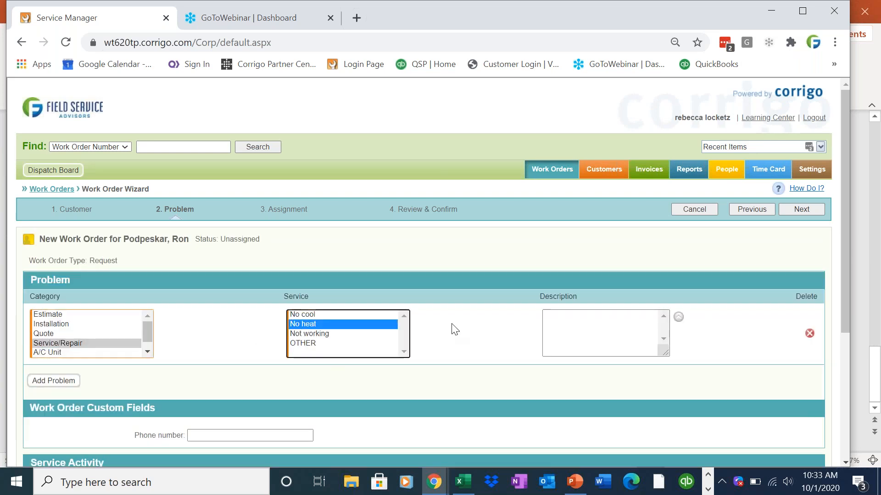
scroll(431, 287, down, 3)
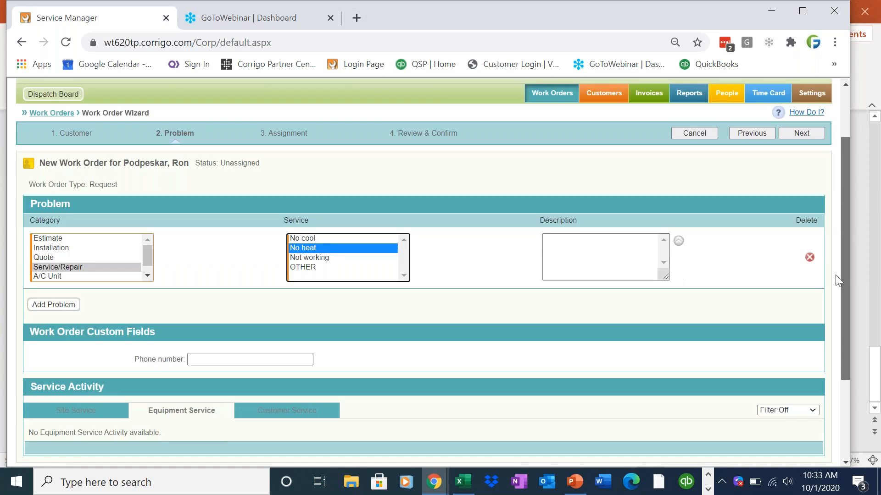
click(83, 323)
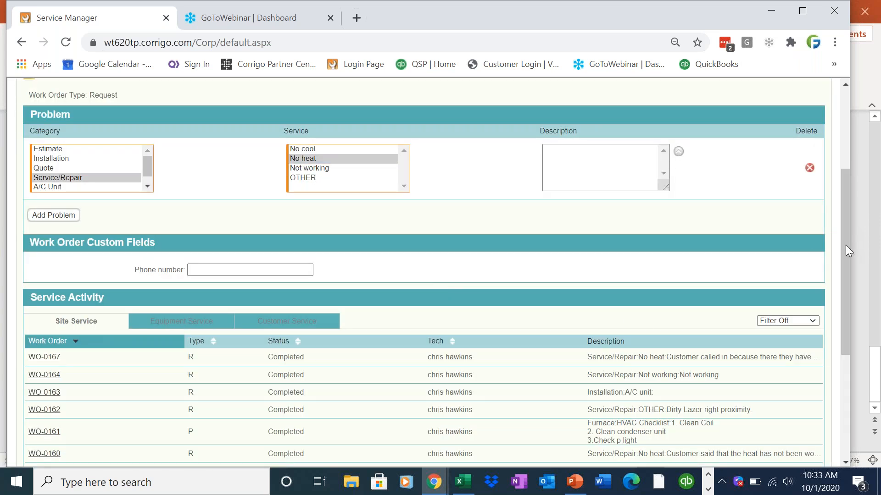
scroll(844, 244, down, 3)
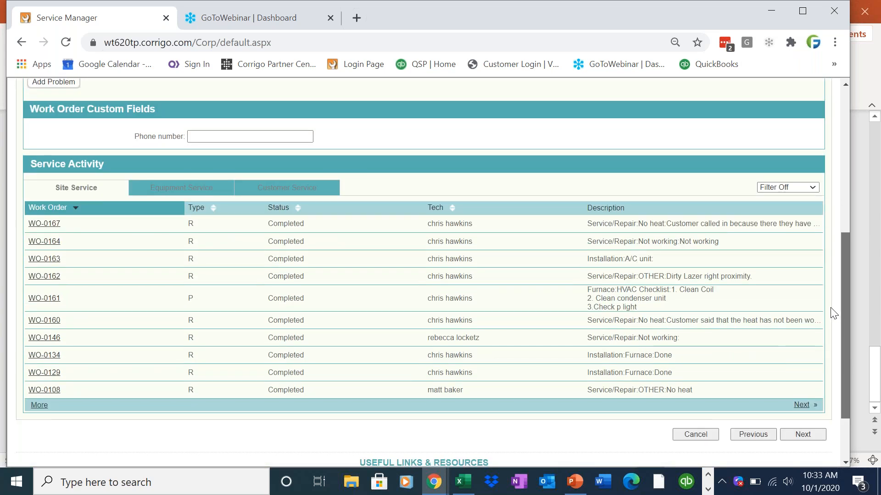
scroll(834, 307, up, 1)
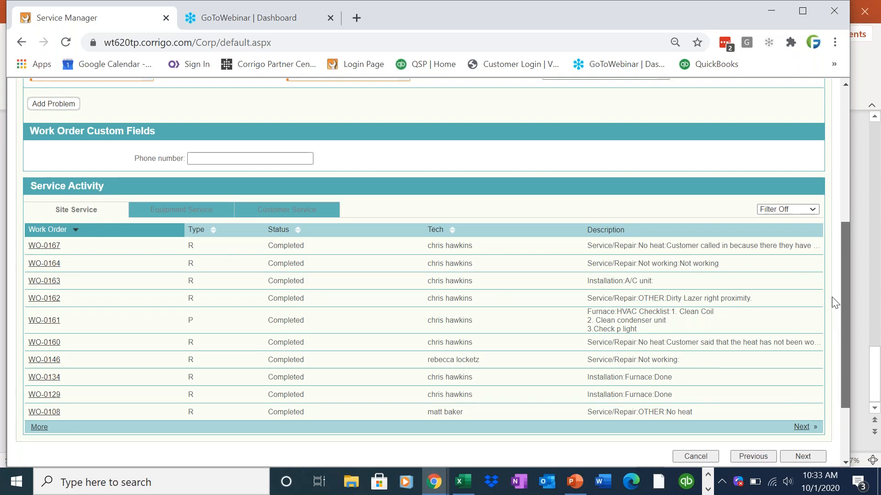
scroll(843, 257, up, 3)
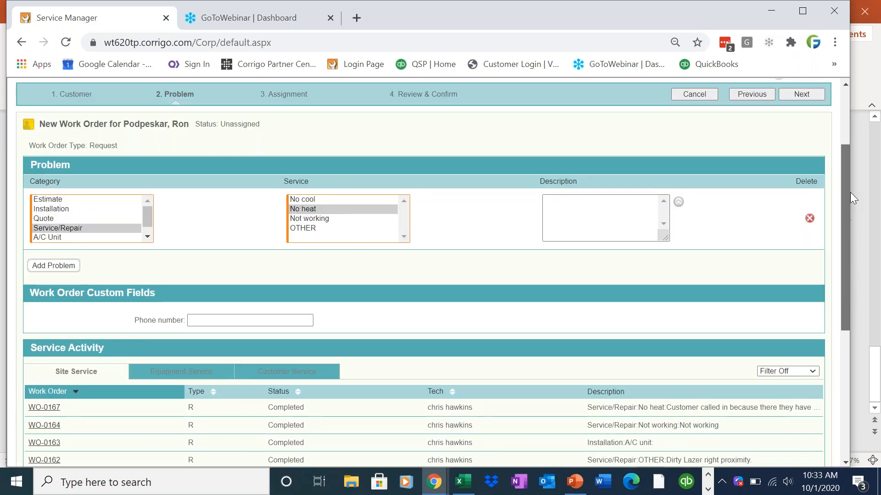
scroll(849, 198, up, 2)
click(795, 156)
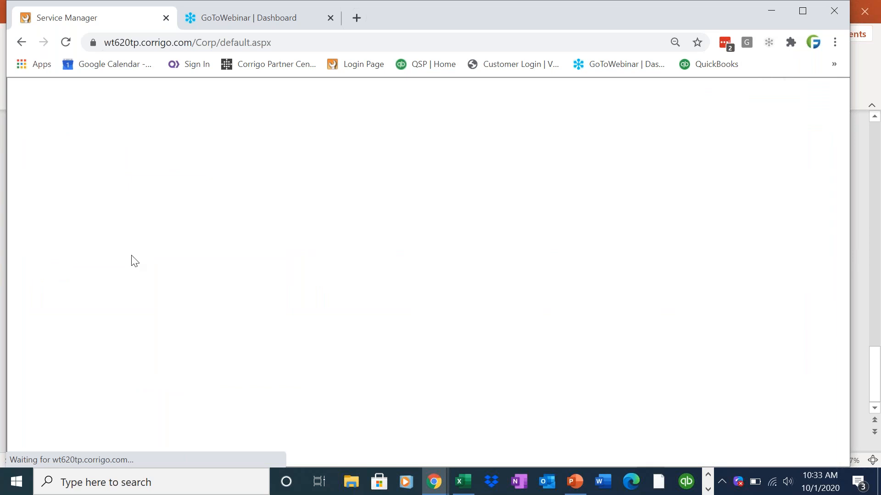
Set the promised arrival date to today and assign primary and secondary technicians
scroll(89, 316, down, 4)
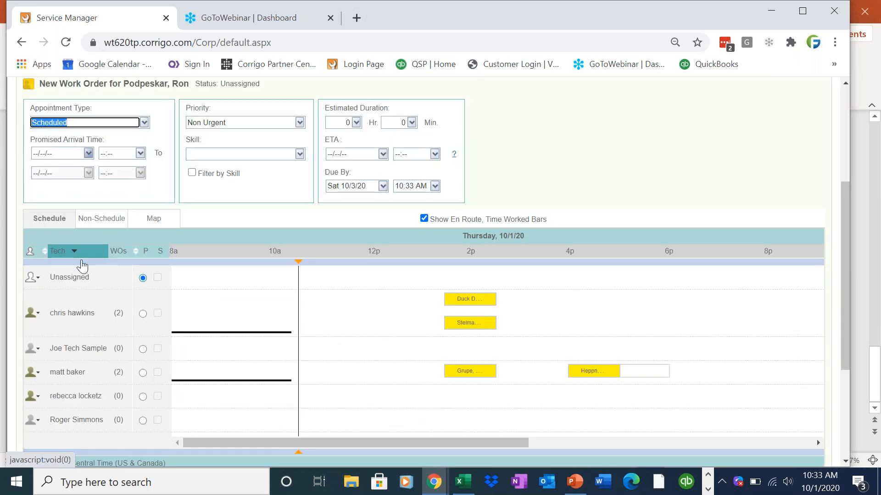
click(88, 153)
click(83, 266)
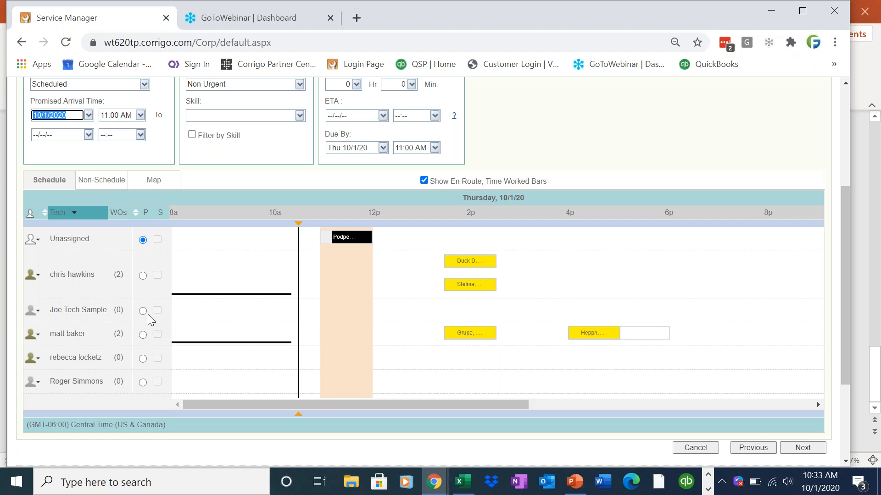
click(147, 281)
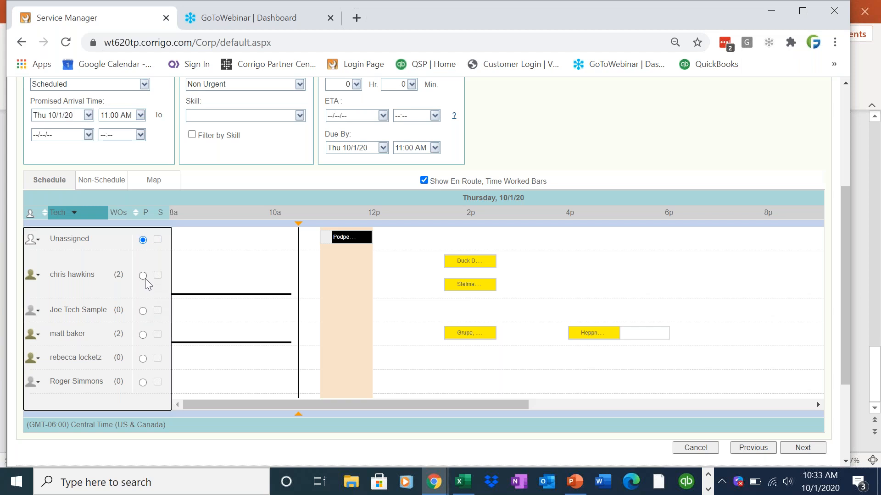
click(145, 279)
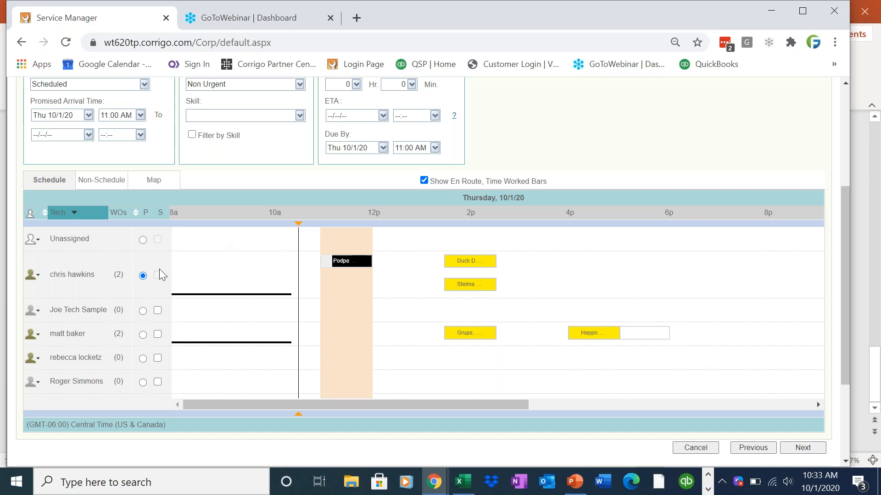
drag(123, 277, 116, 279)
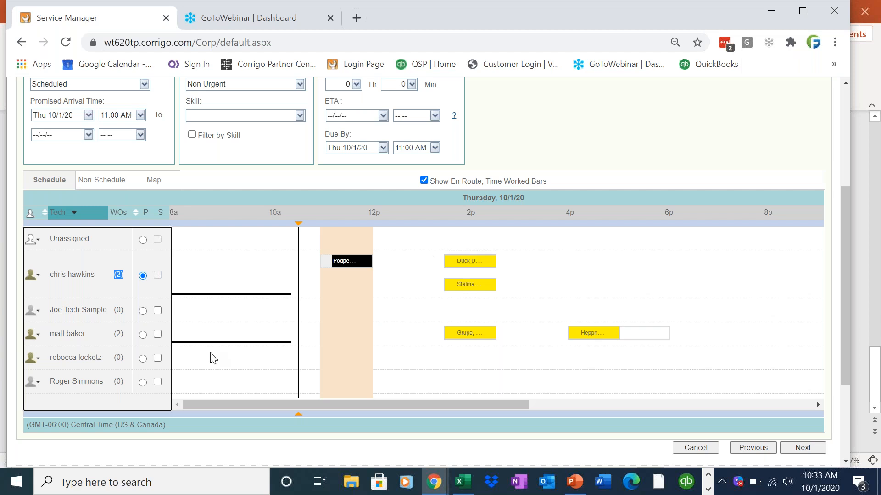
click(158, 311)
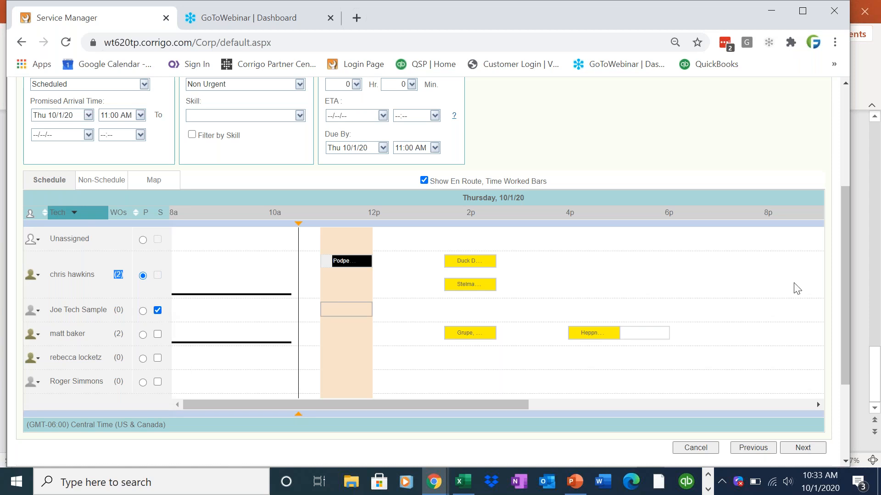
drag(844, 281, 856, 238)
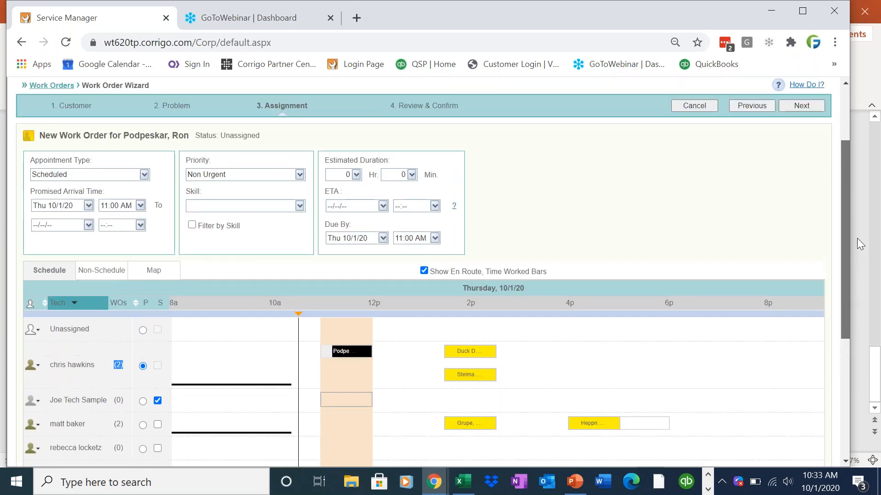
End the arrival window today at 01:00 PM and proceed to Review & Confirm
click(90, 223)
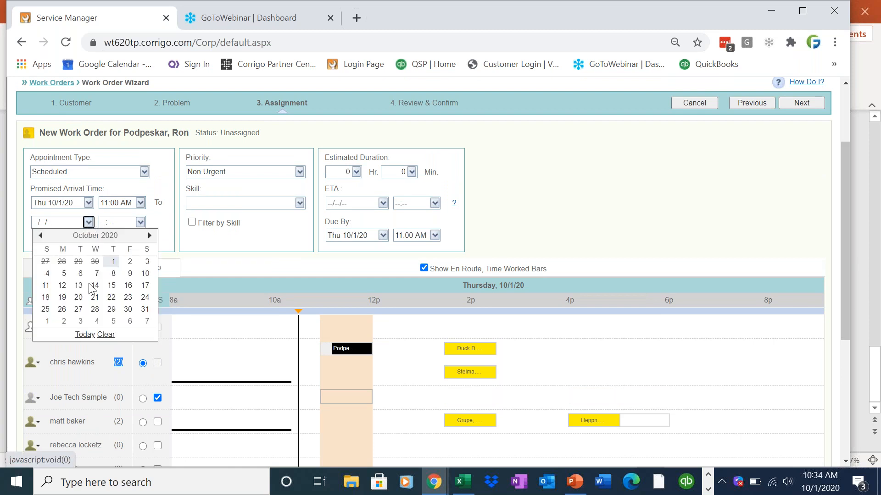
click(112, 257)
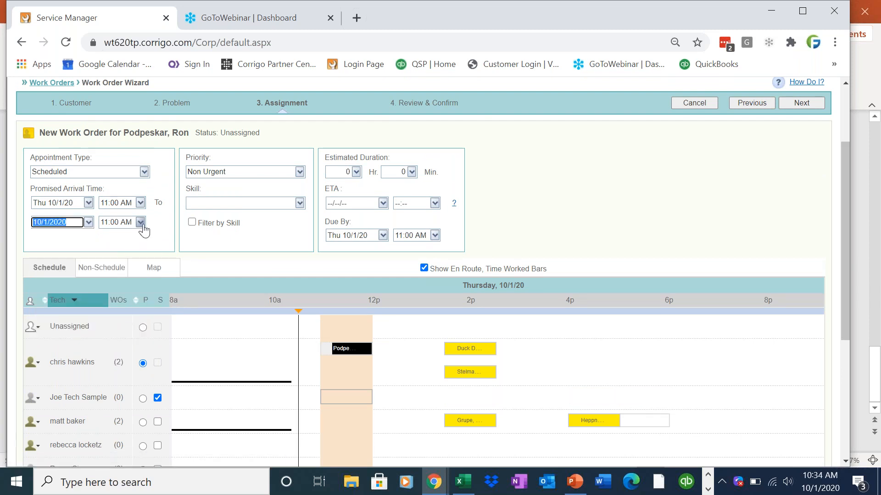
click(141, 222)
click(124, 268)
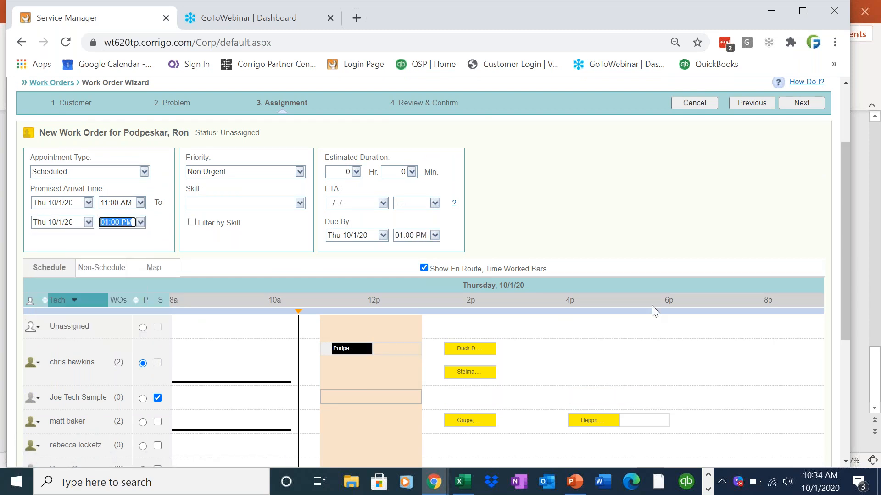
drag(842, 274, 848, 251)
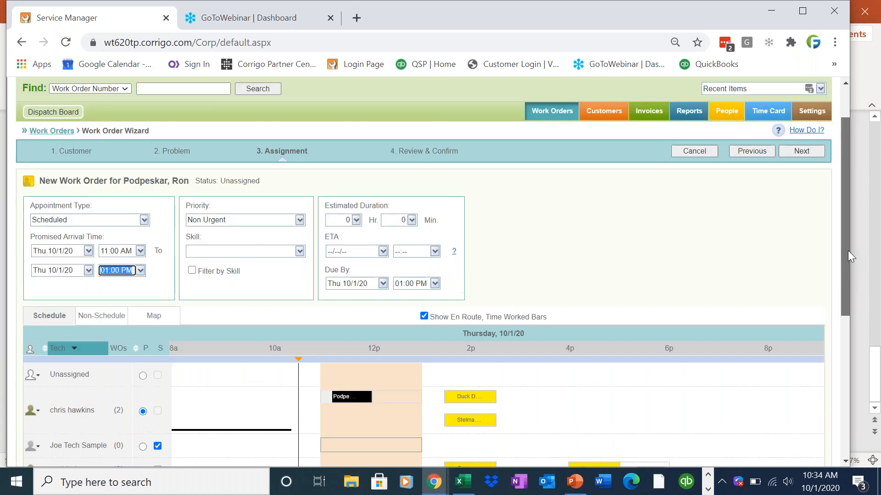
click(816, 153)
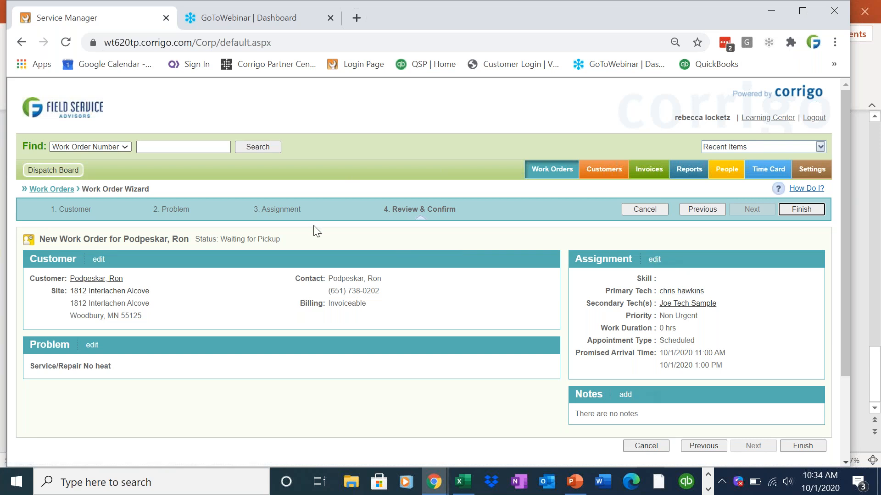
Save the new No heat work order, open its details, and go to today's Dispatch Board
click(814, 211)
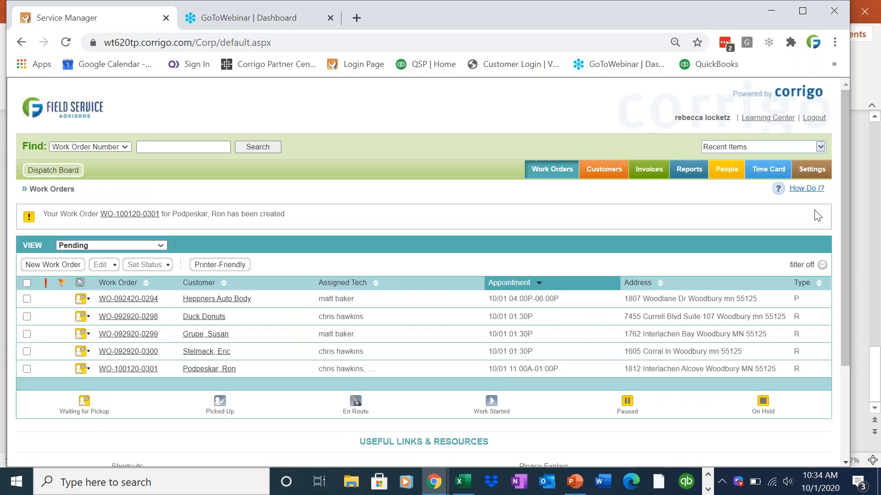
click(147, 215)
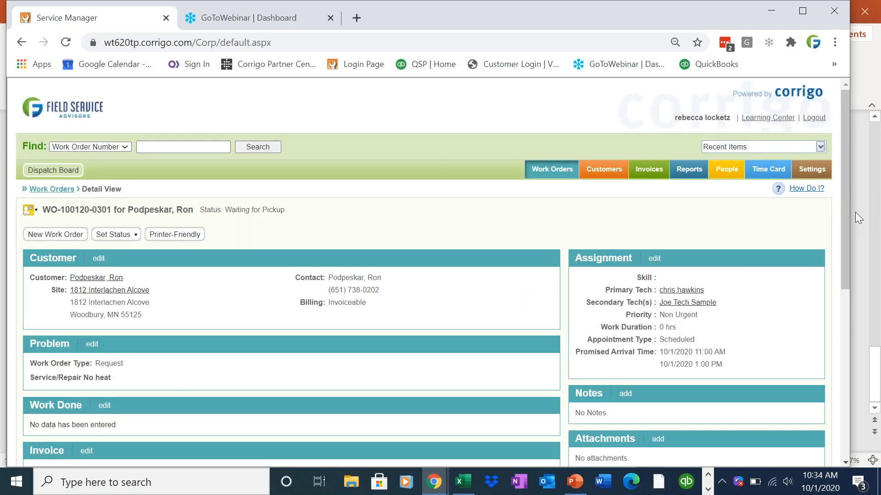
drag(842, 216, 833, 198)
click(67, 172)
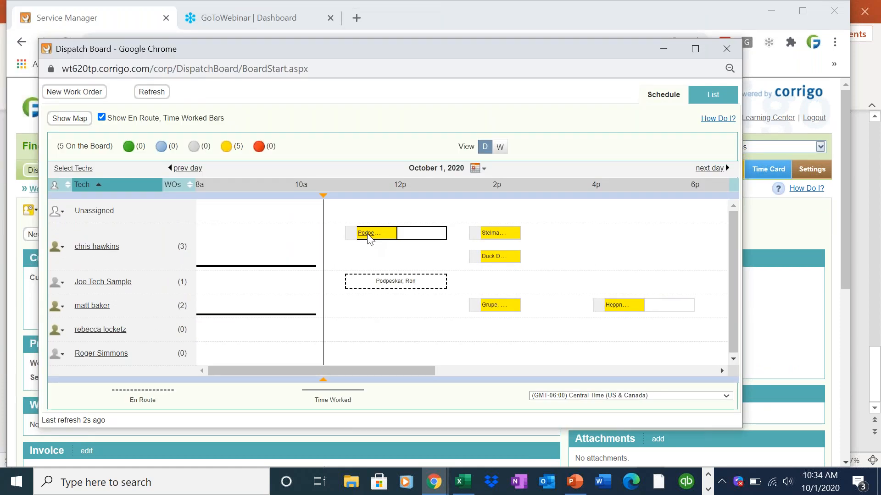
Switch today's dispatch schedule to the map view
mouse_move(370, 237)
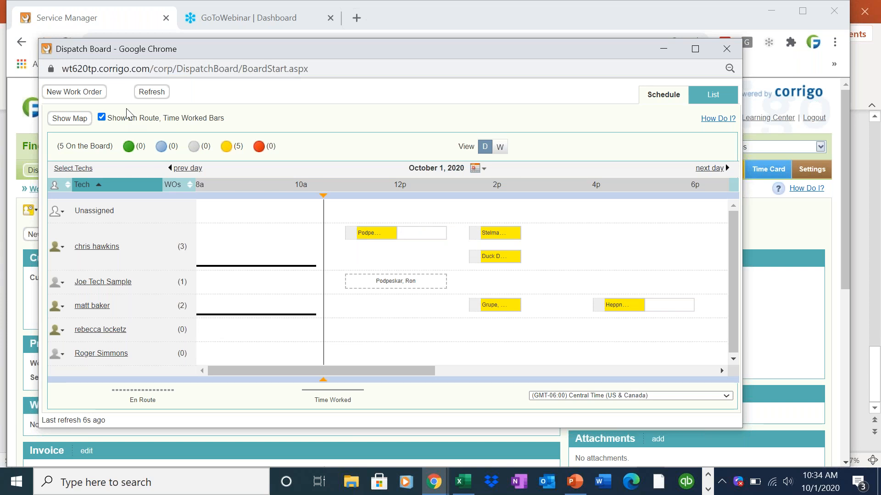
click(73, 123)
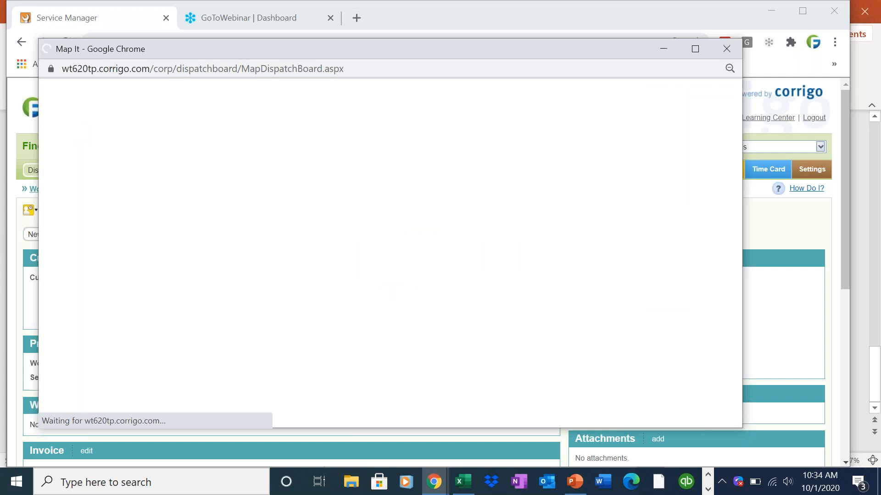
List the technicians on the map and see who shares the stacked marker
click(166, 136)
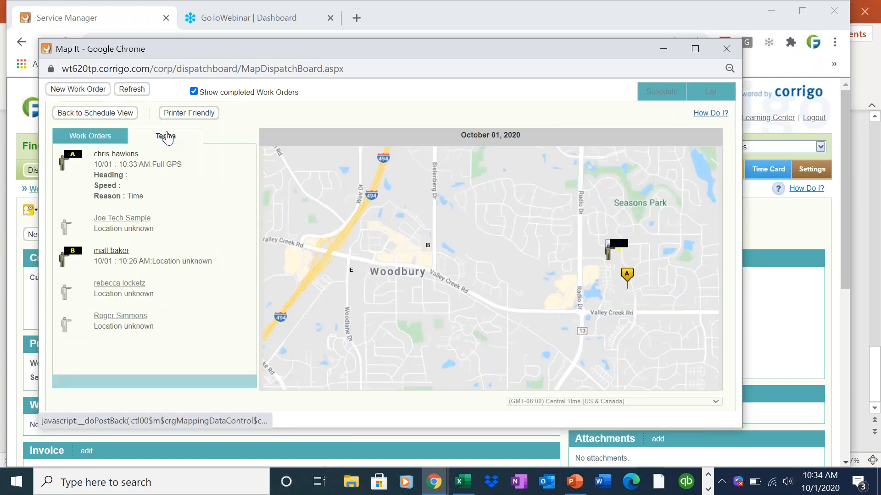
click(613, 247)
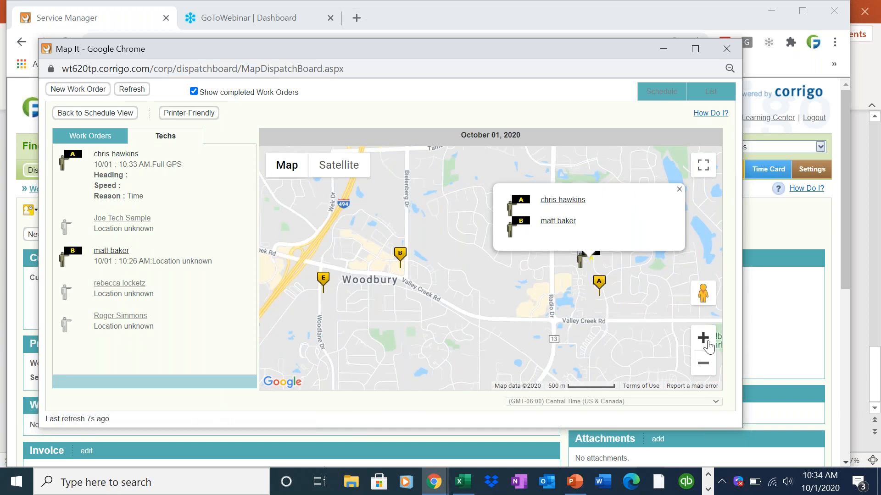
click(706, 362)
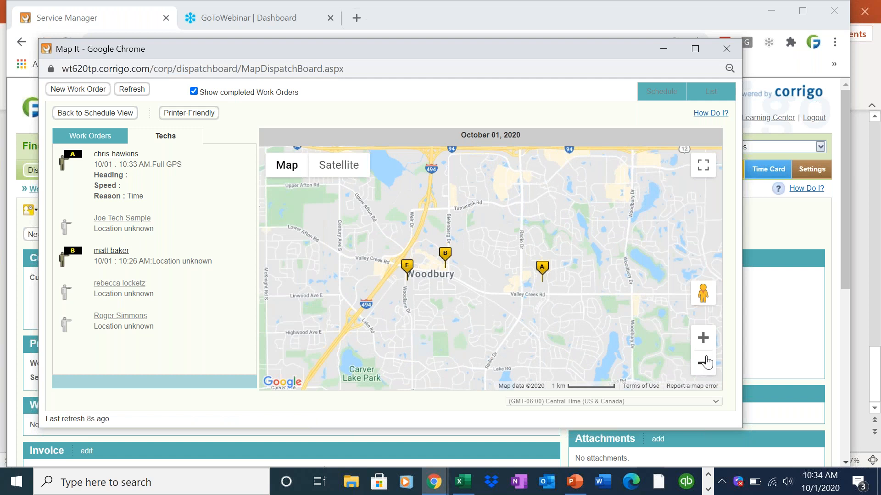
click(704, 339)
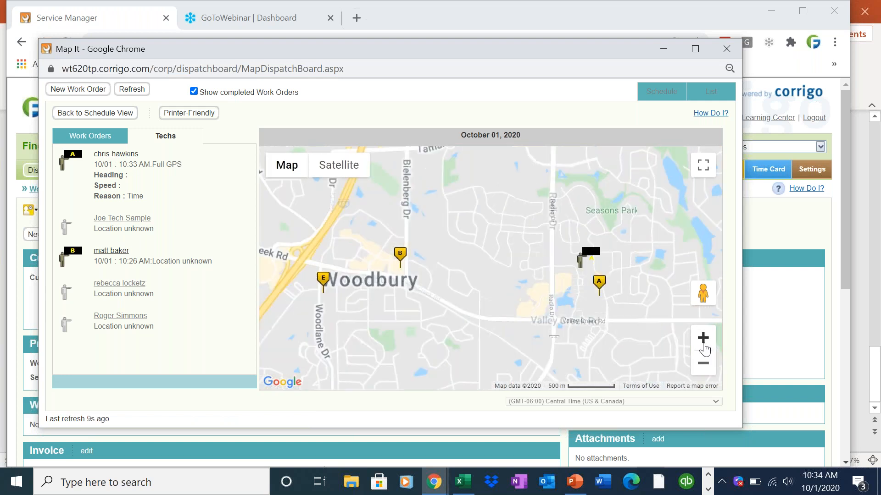
click(599, 257)
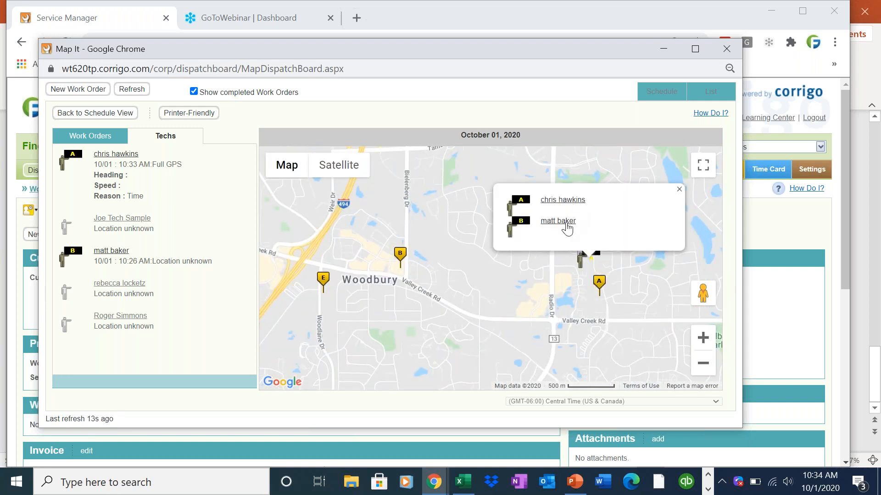
Inspect the first technician's location details: heading, speed and reported street address
click(567, 202)
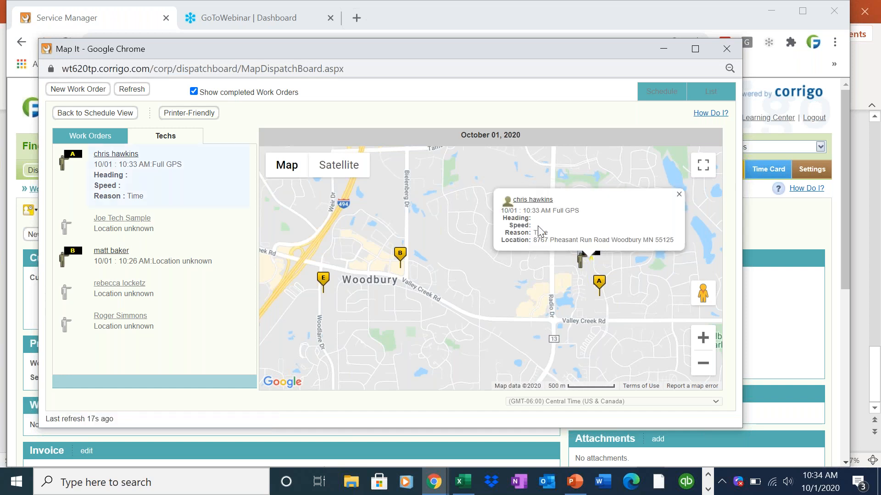
drag(520, 225, 502, 216)
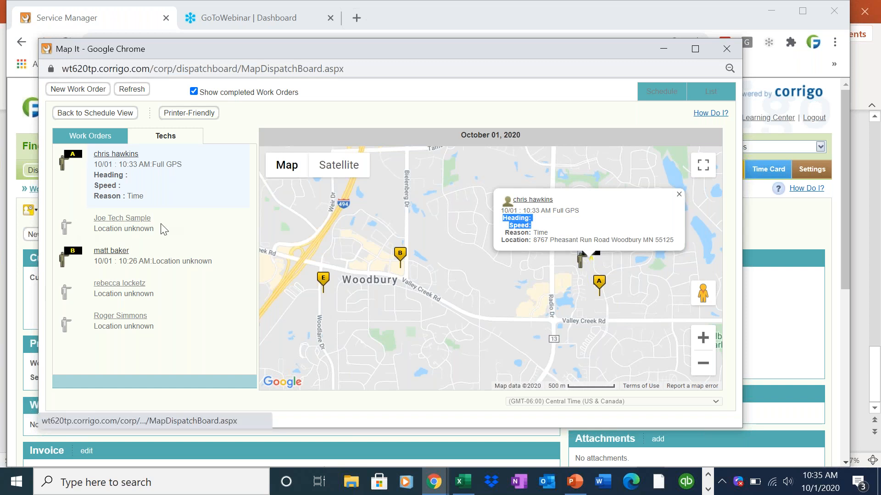
drag(165, 229, 94, 218)
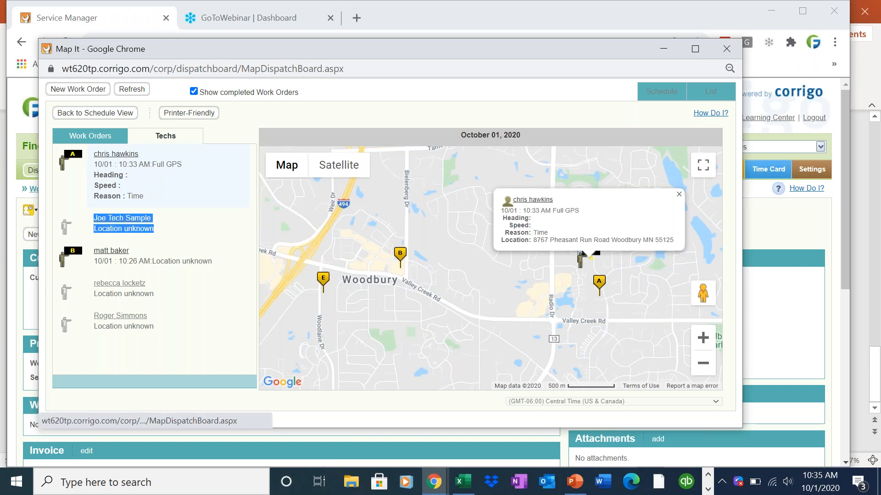
click(539, 229)
drag(529, 220, 500, 224)
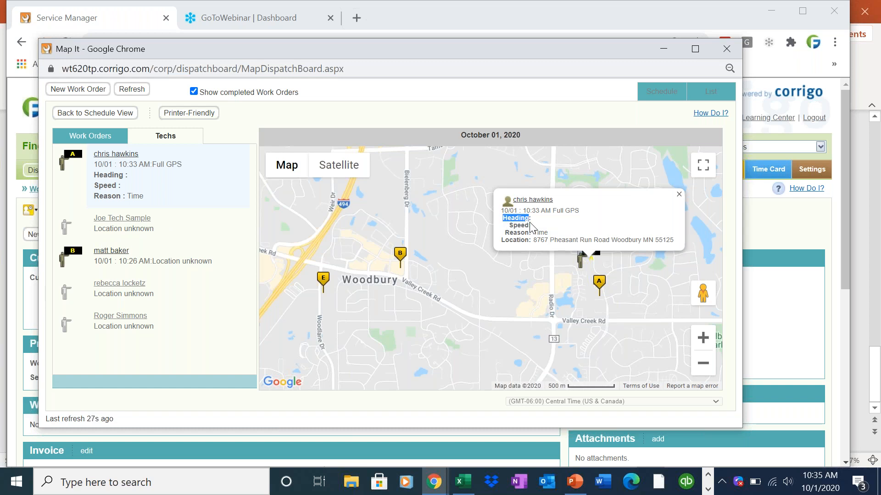
drag(532, 225, 513, 226)
click(552, 237)
drag(670, 240, 543, 244)
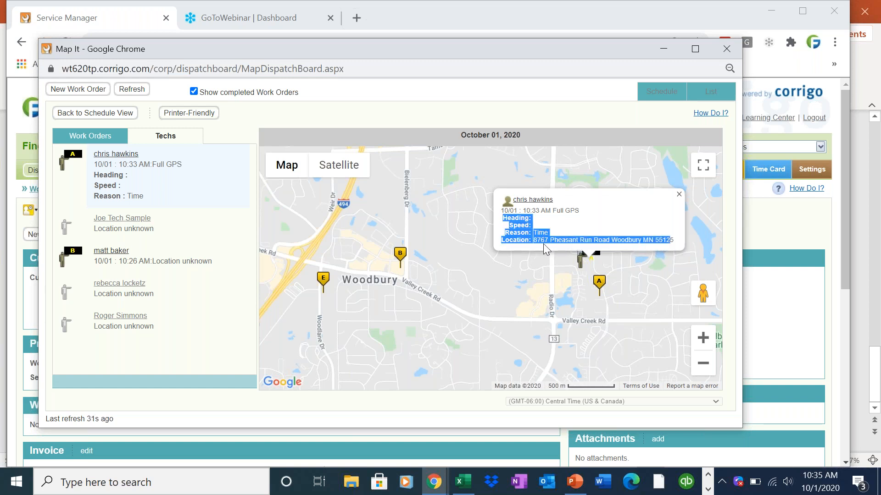
click(543, 243)
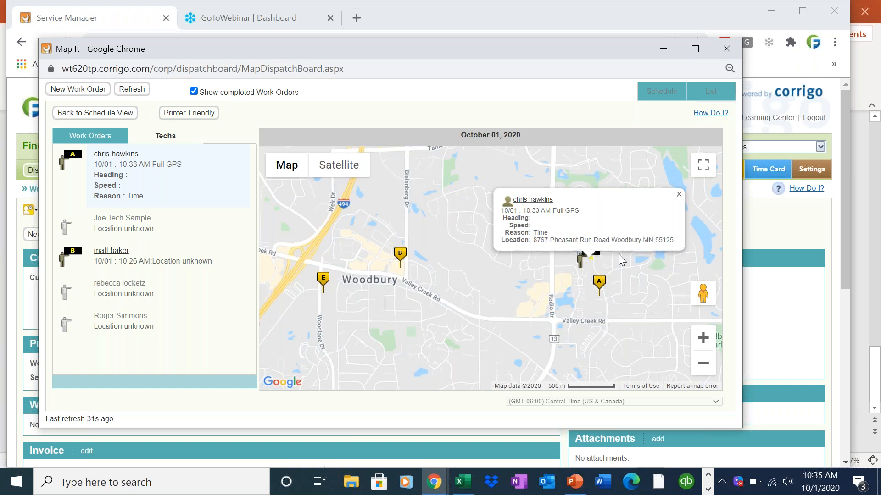
Locate the No heat work order on the map and check marker A and the tech marker
click(92, 137)
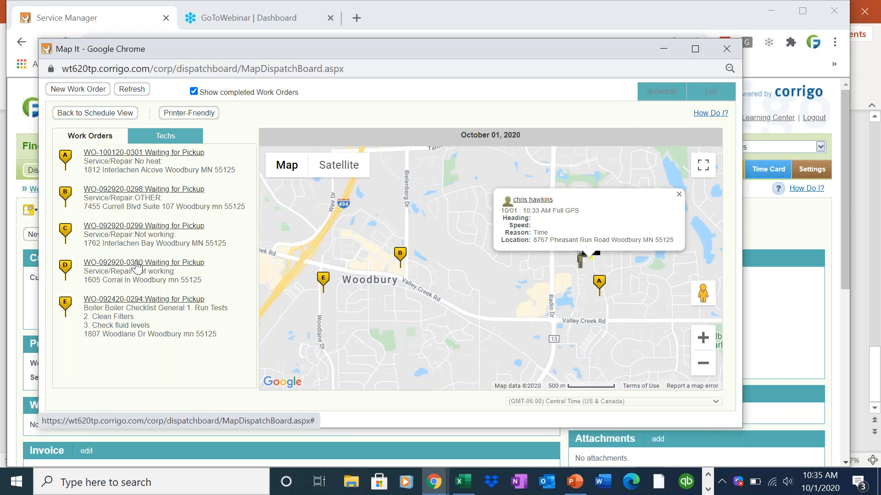
click(123, 155)
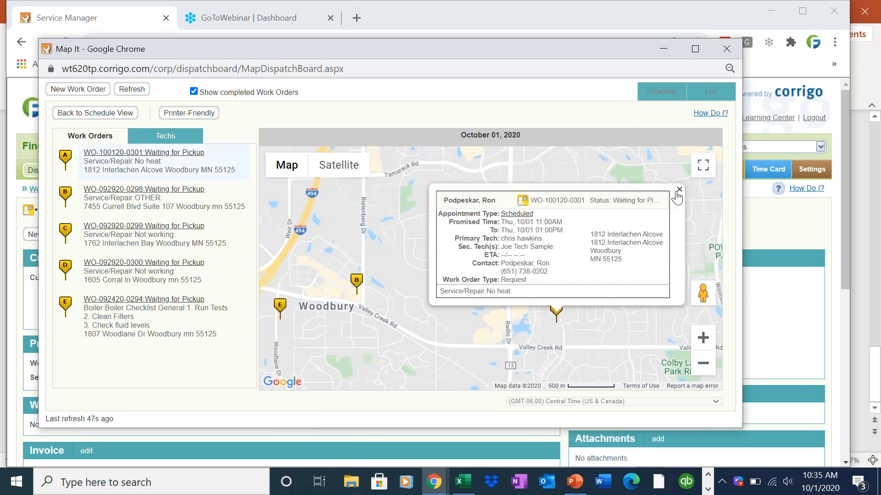
click(679, 189)
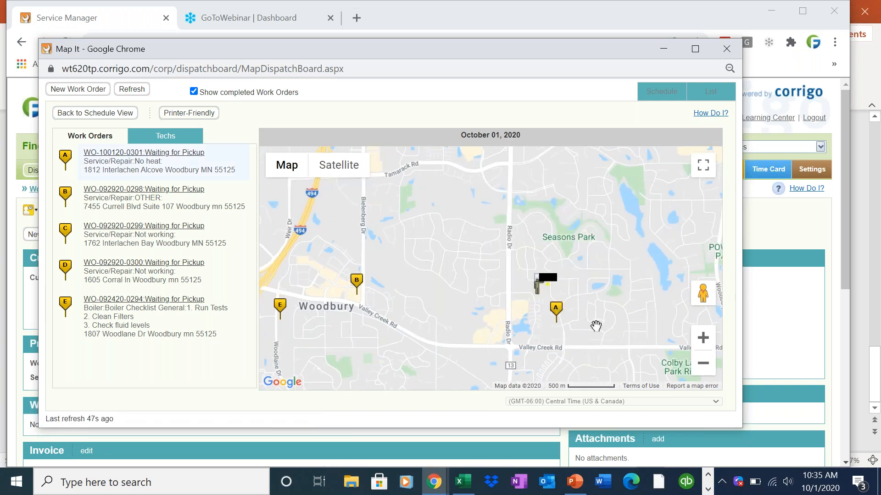
click(560, 317)
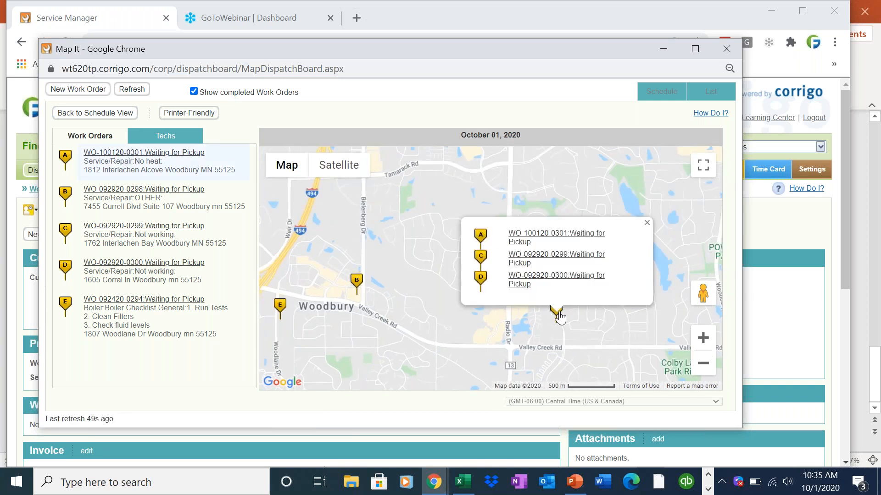
click(646, 223)
click(554, 286)
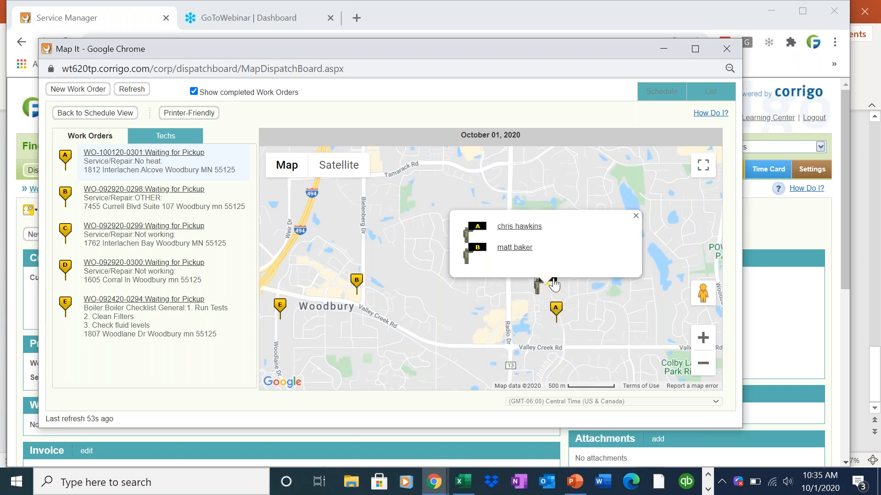
click(637, 215)
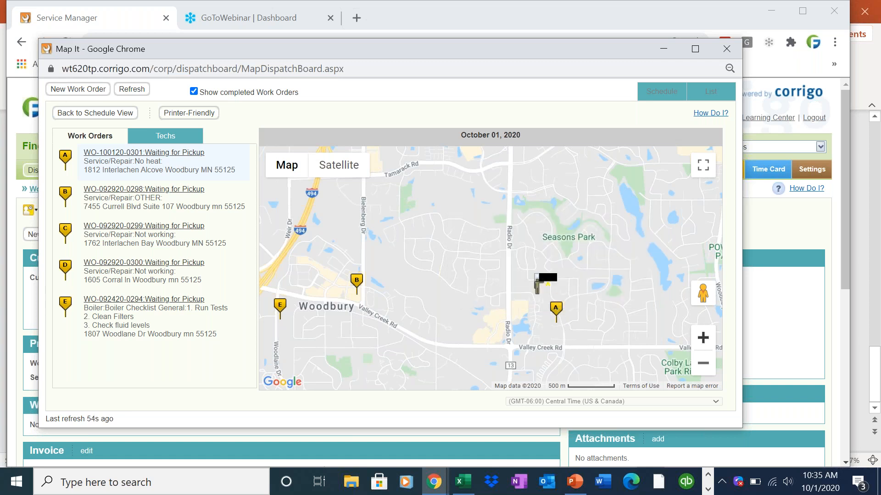
Zoom in around Pheasant Run Rd, recheck marker A's work orders, then minimize the map
click(702, 338)
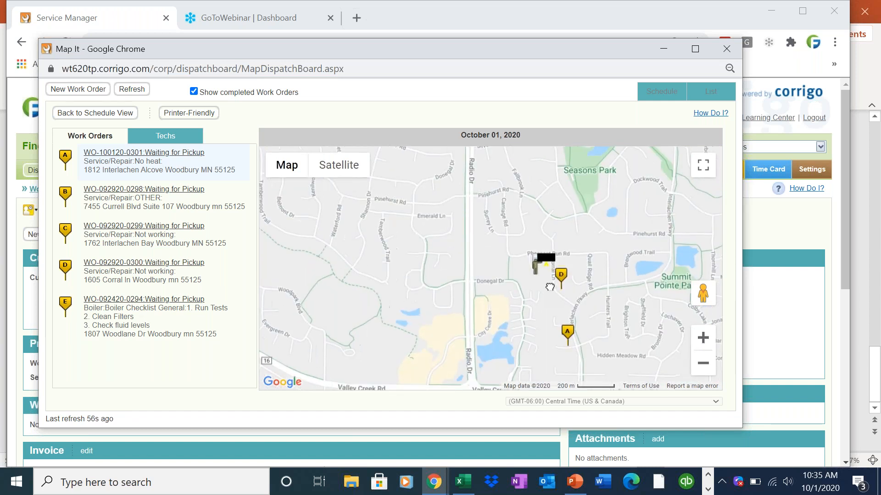
click(703, 338)
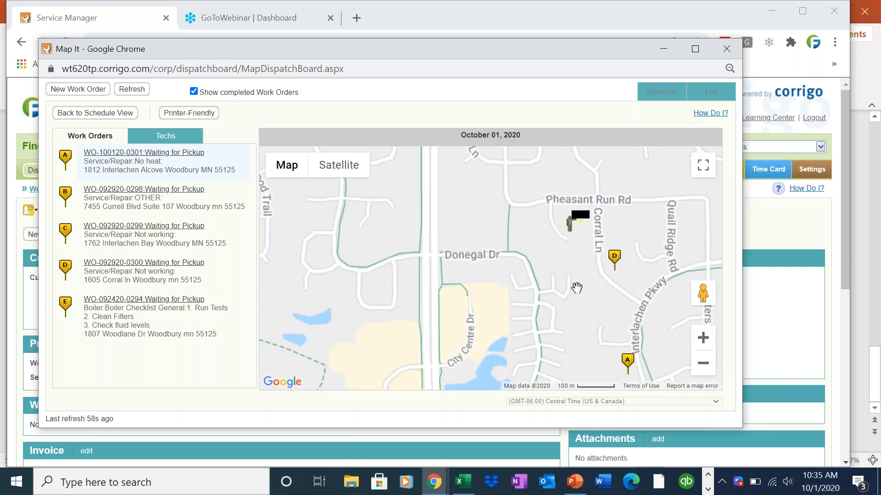
mouse_move(571, 289)
mouse_down()
mouse_move(517, 240)
mouse_move(475, 231)
mouse_move(455, 243)
mouse_up()
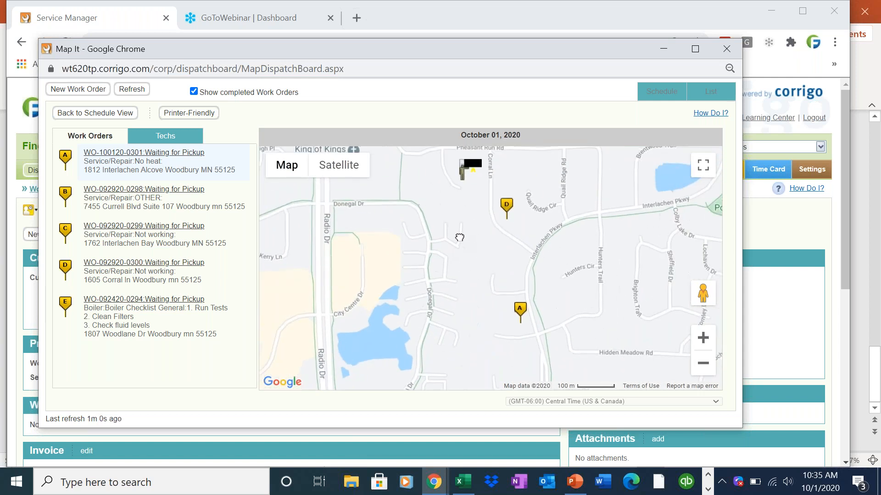
click(521, 315)
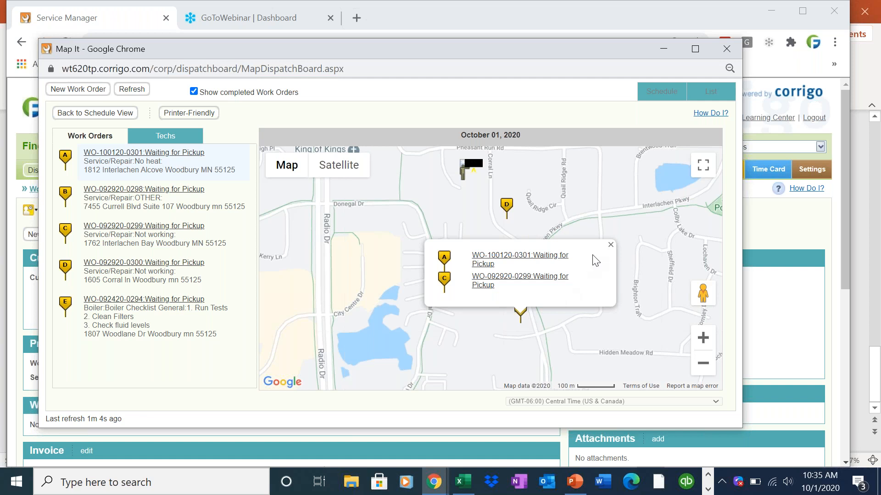
click(611, 244)
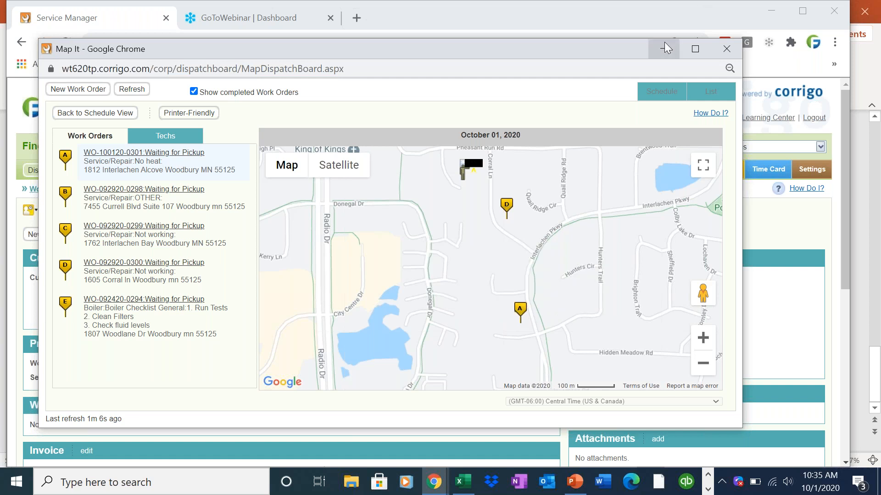
click(666, 47)
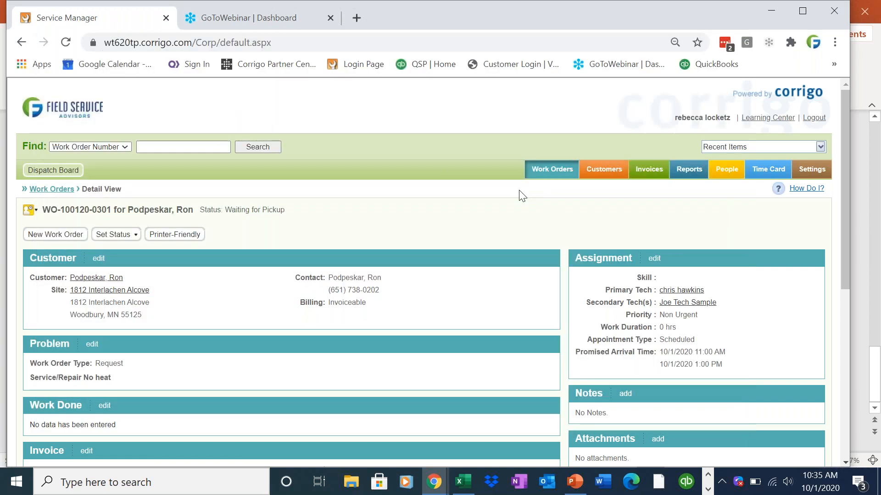
Bring the mirrored iPad app showing its Waiting for Pickup list into view
click(707, 490)
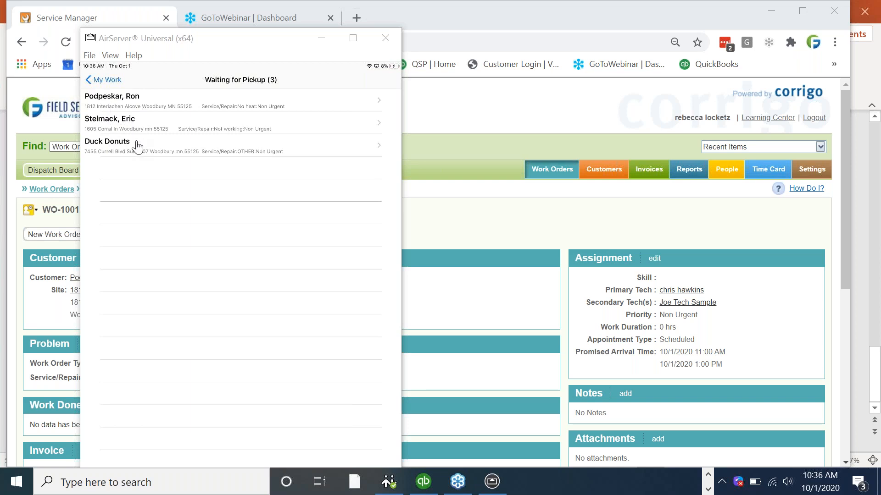
click(143, 104)
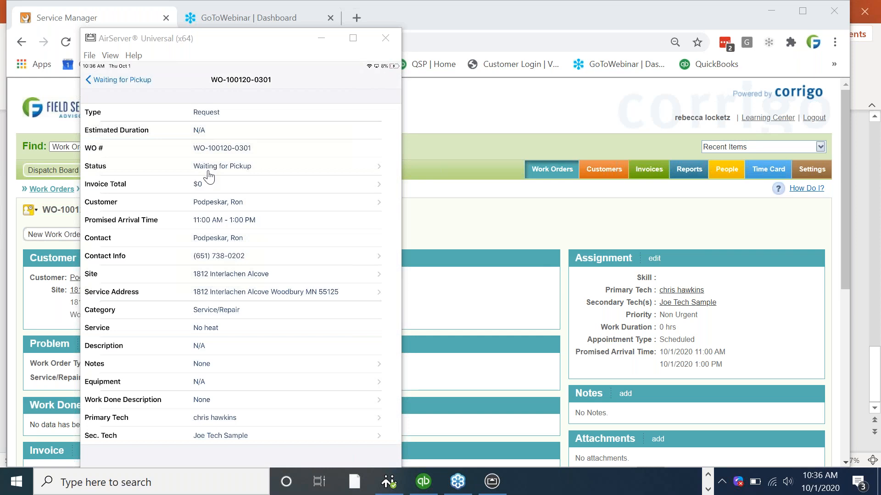
click(208, 166)
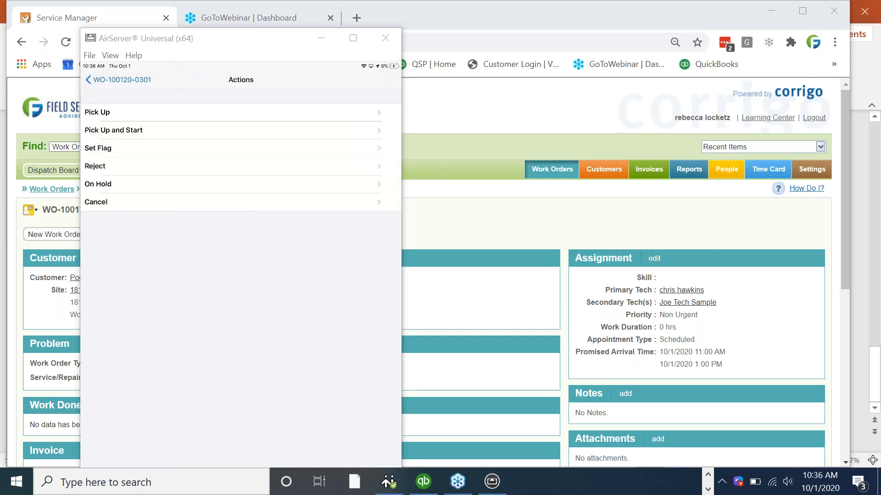
click(449, 238)
key(alt+Tab)
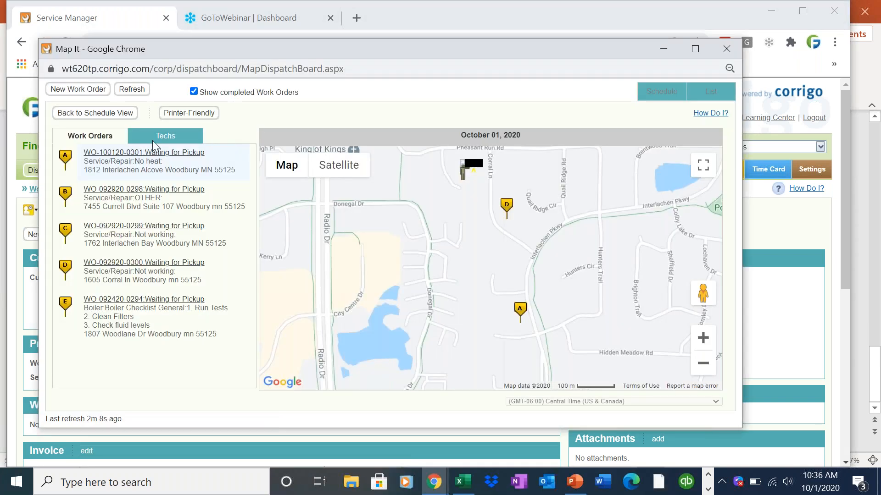
Switch the dispatch window to schedule view to check the started job, then return to the mobile app
click(117, 115)
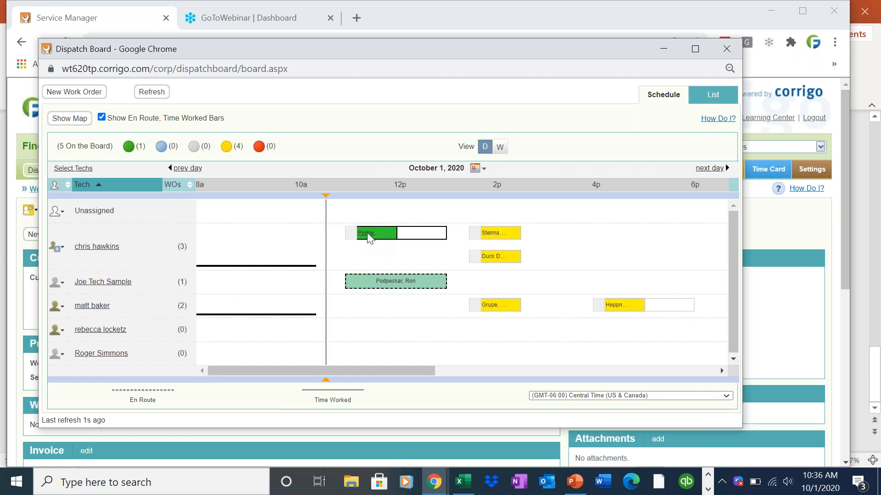
mouse_move(369, 237)
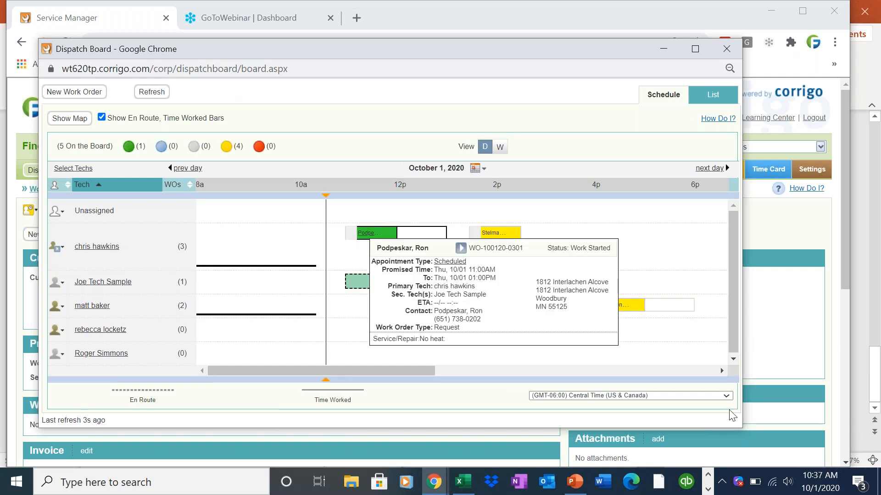
click(708, 489)
click(491, 481)
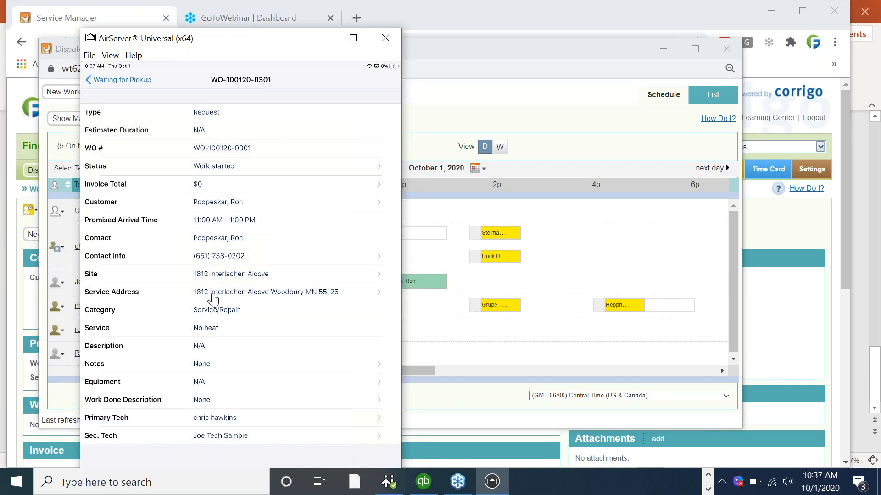
Look up the service address in maps, then start and cancel a call to the contact
click(213, 299)
click(211, 259)
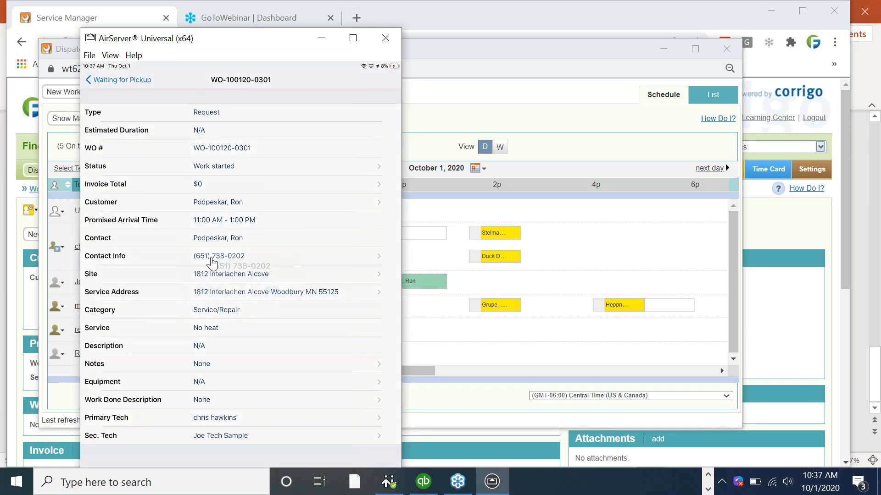
click(214, 288)
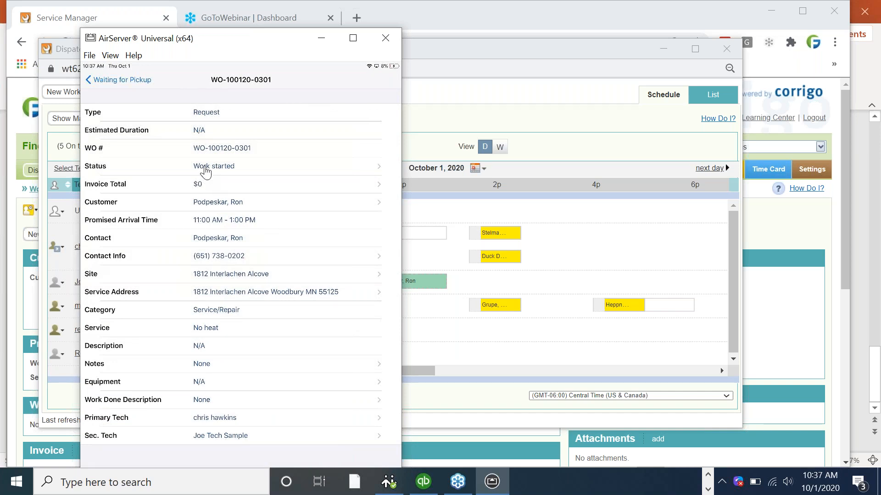
click(205, 169)
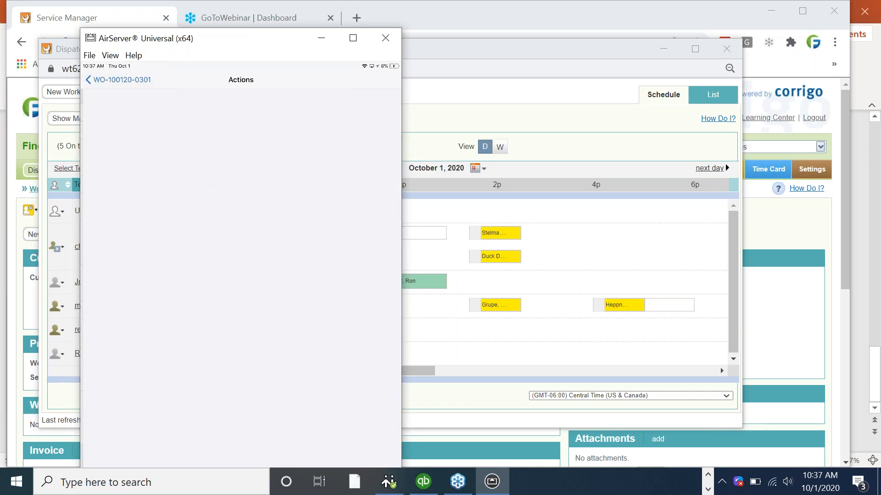
click(155, 115)
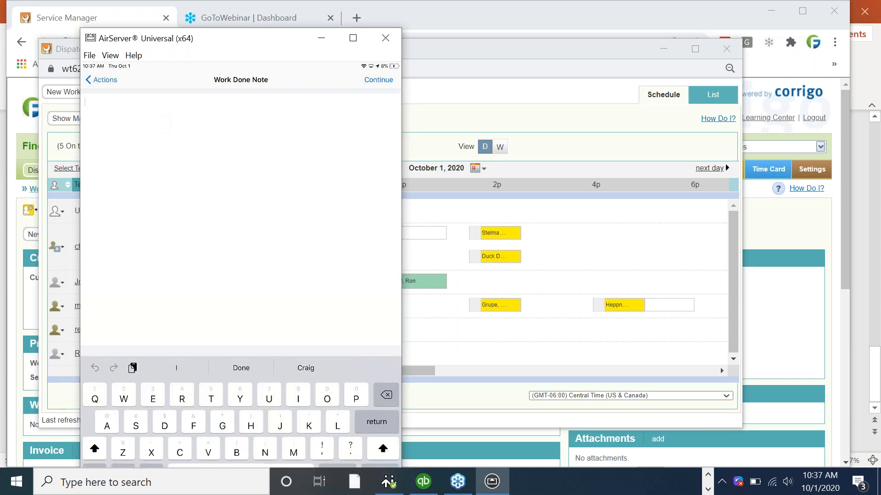
text(Furnace)
text( is not working I replace the)
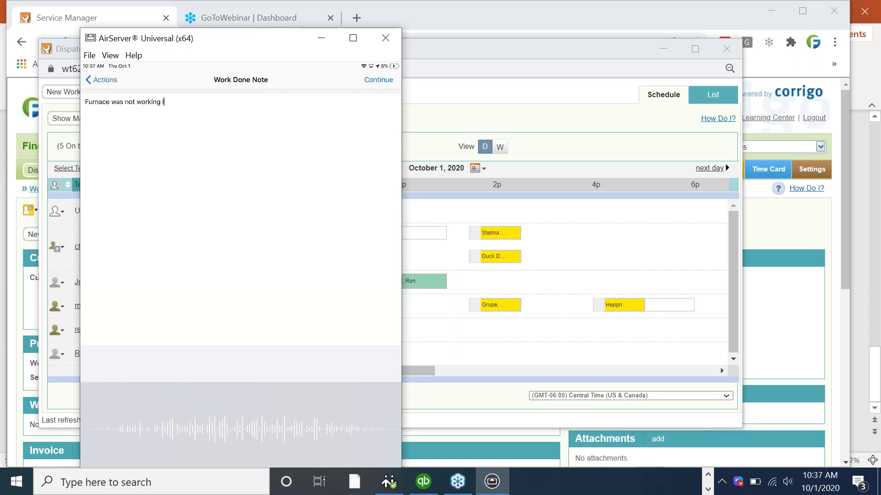
text( coil and now)
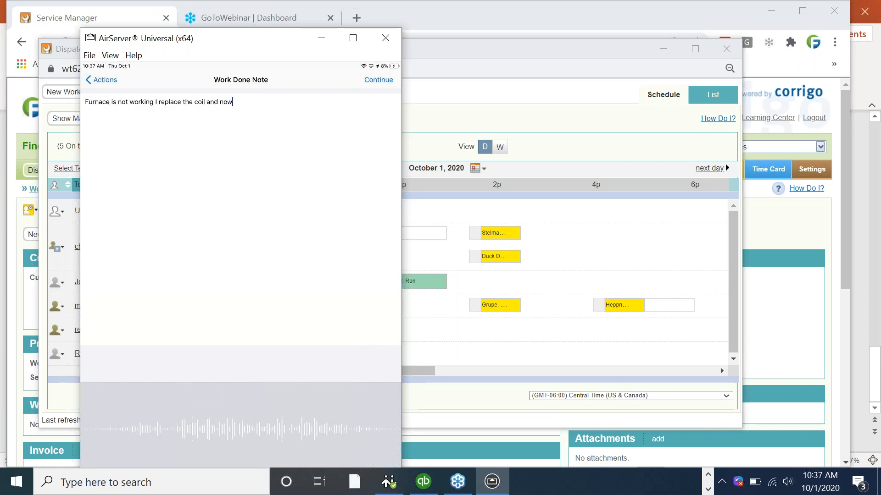
text( all is working fine I was on site for two)
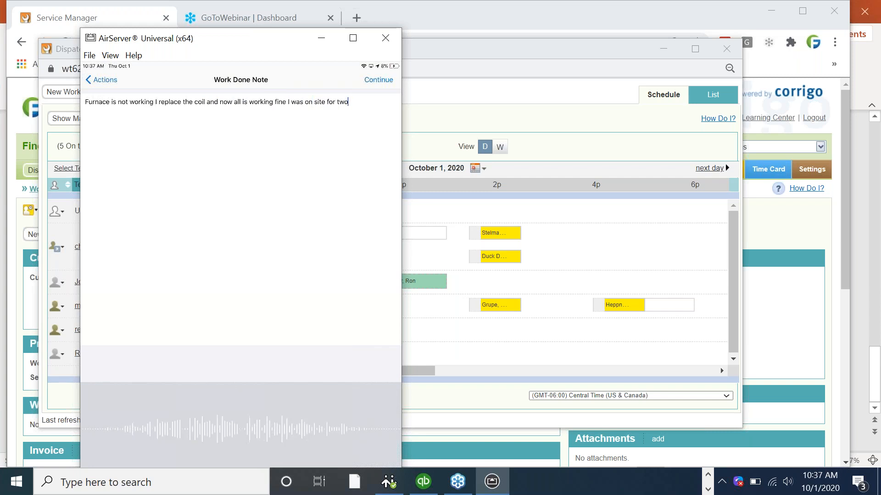
text( hours.)
click(379, 80)
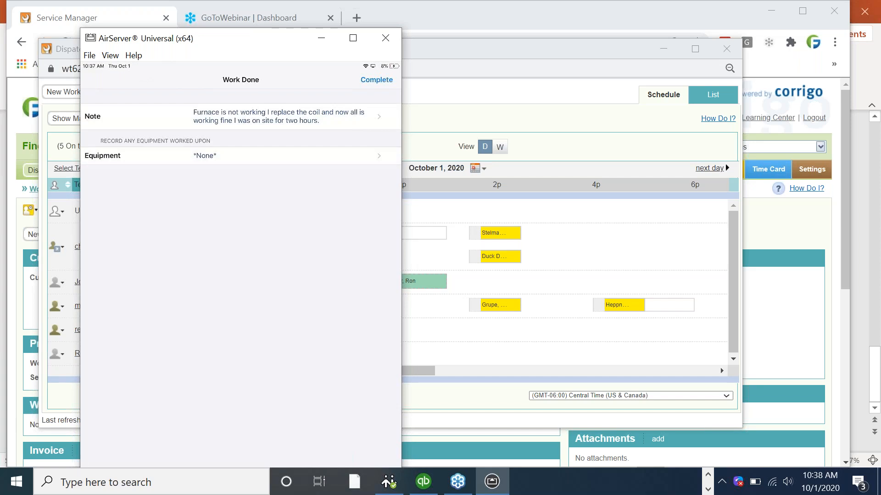
click(165, 156)
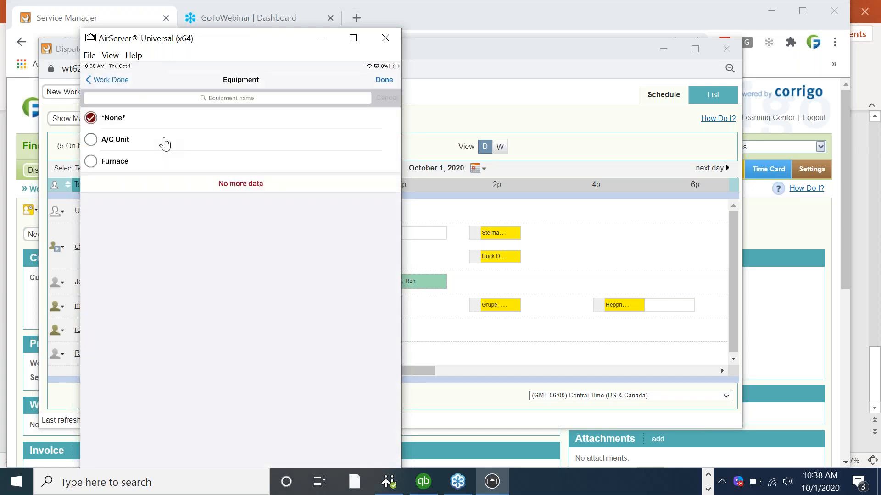
click(166, 159)
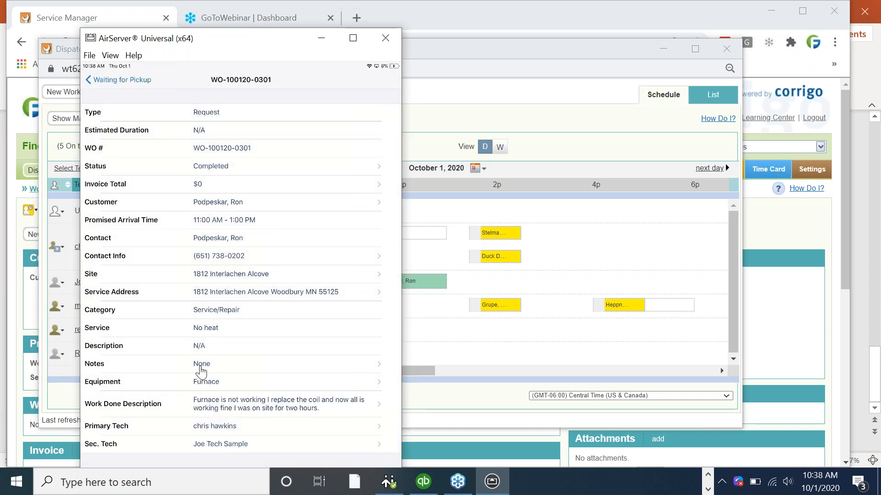
click(200, 366)
click(224, 410)
Add the Labor price list item as a new invoice line
click(207, 186)
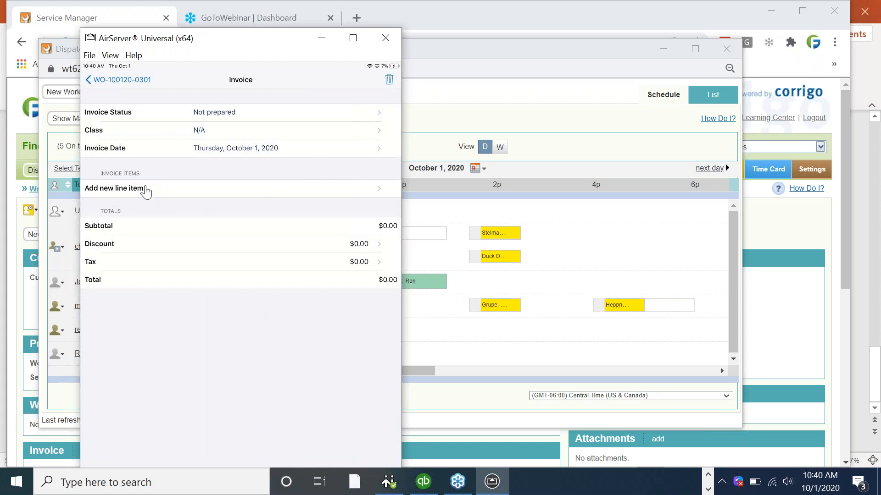
click(146, 189)
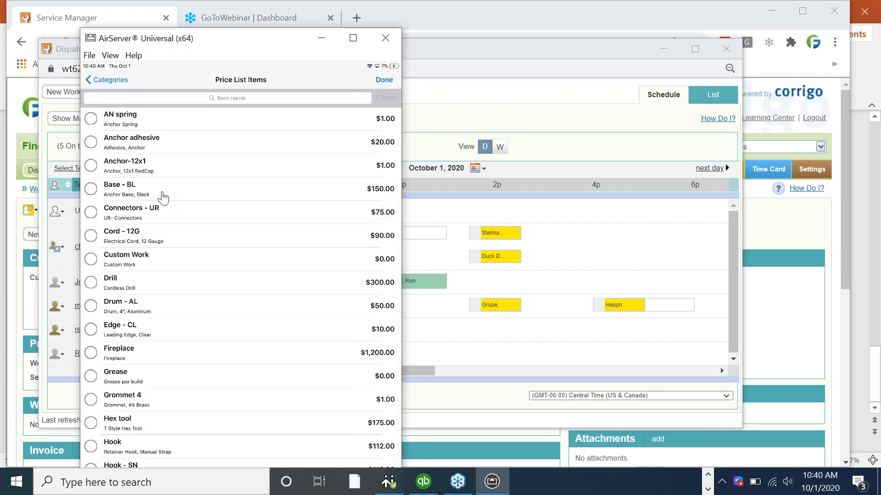
scroll(163, 198, down, 5)
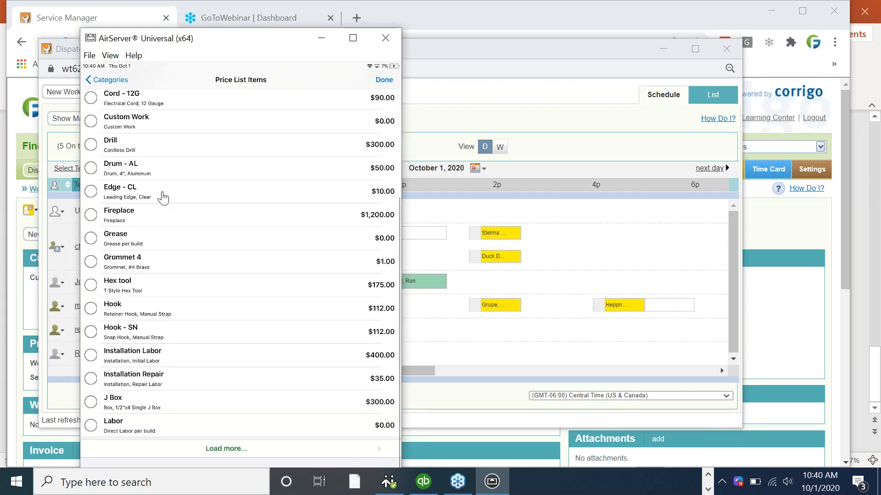
scroll(163, 198, up, 6)
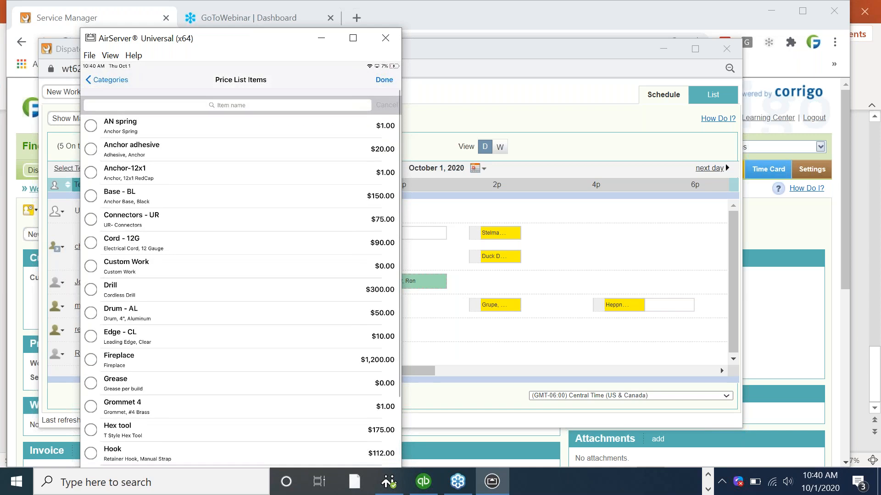
click(227, 99)
text(labor)
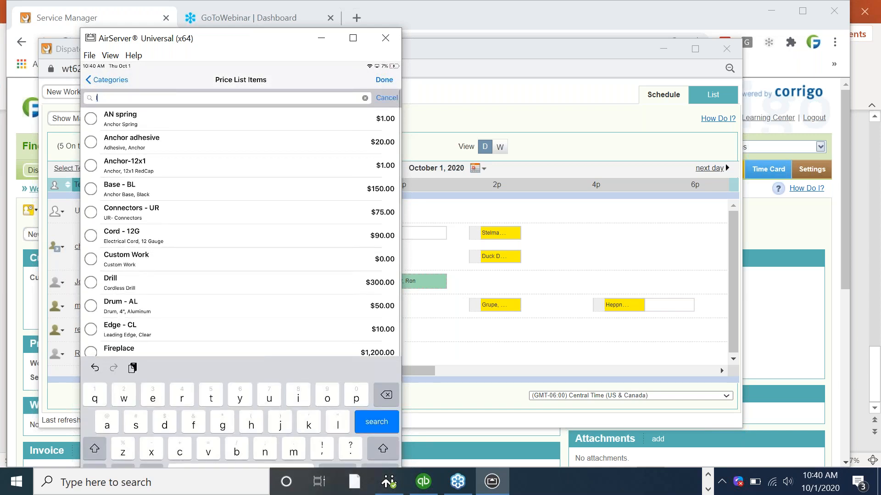
click(377, 422)
click(91, 165)
click(384, 80)
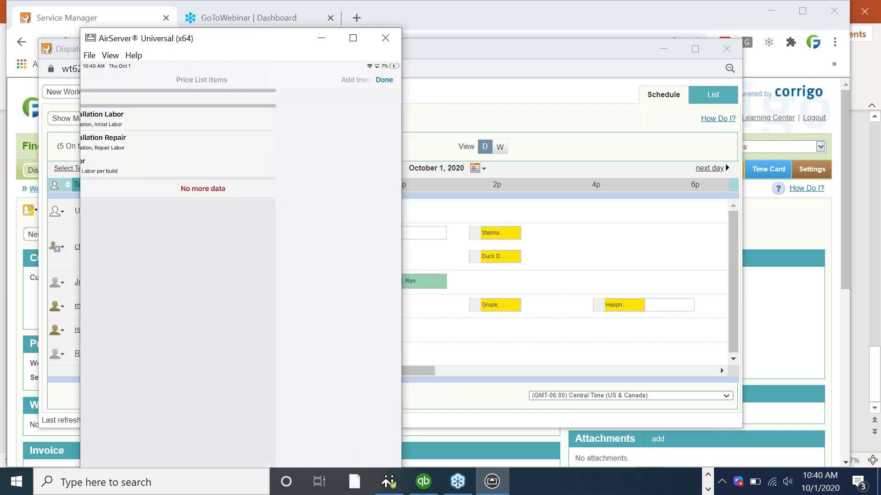
Set the Labor line's rate to 150 and quantity to 2, and save it
click(296, 168)
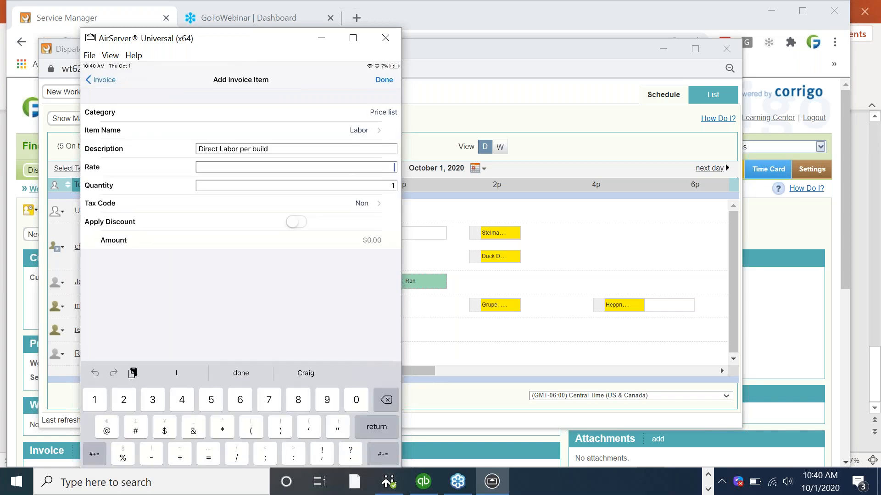
text(65)
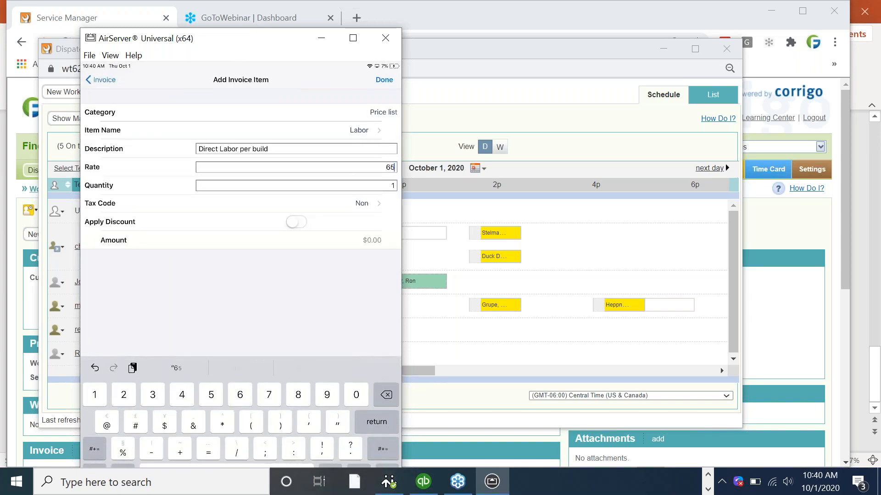
key(BackSpace)
key(BackSpace)
text(150)
click(393, 186)
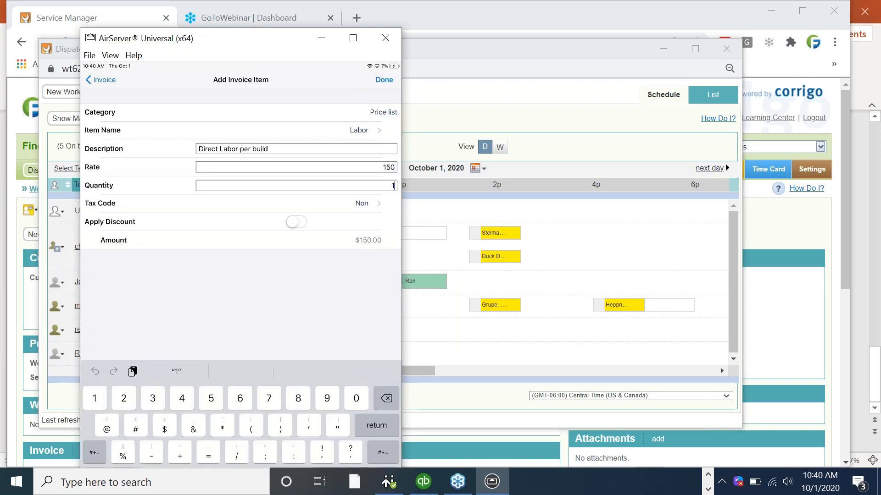
key(BackSpace)
text(2)
click(385, 80)
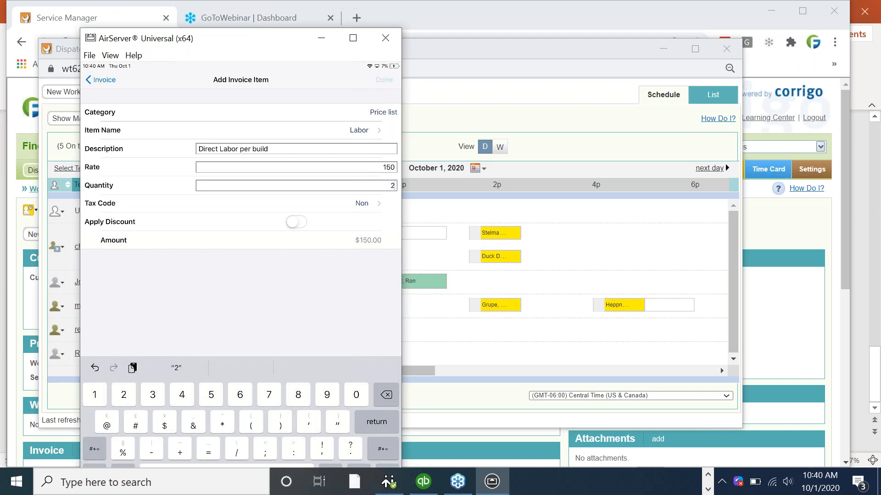
Add a Parts line described 'Coil' at rate 30, bringing the invoice to $330
click(108, 99)
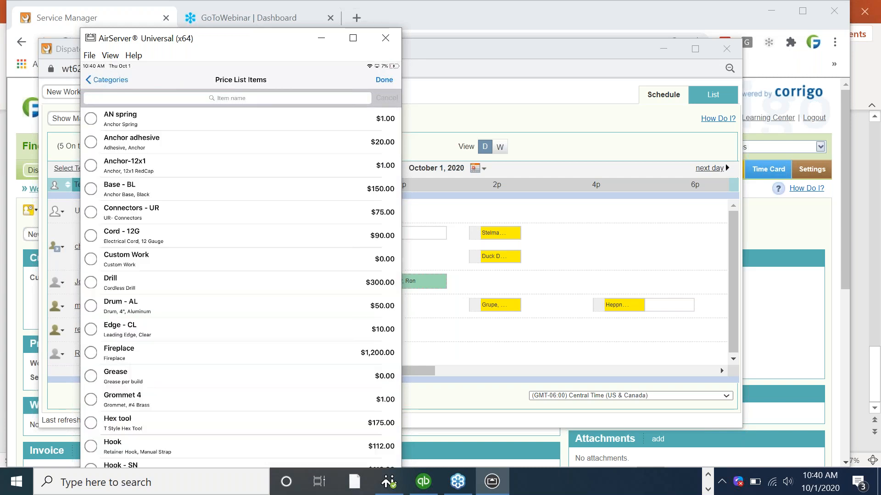
click(241, 98)
text(part)
click(377, 422)
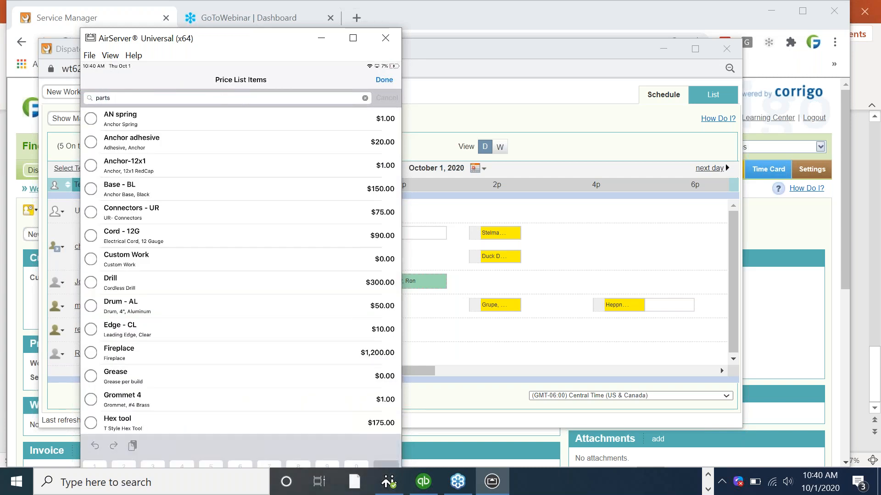
click(91, 118)
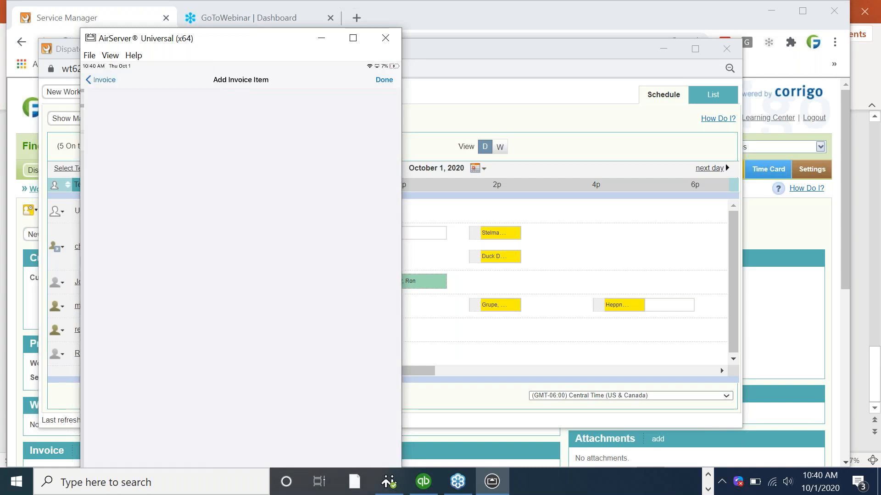
click(296, 168)
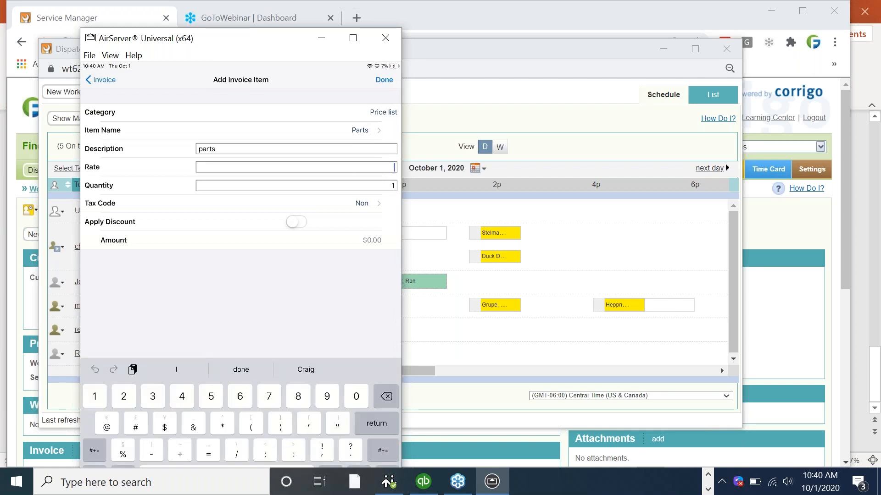
text(30)
click(376, 422)
click(214, 149)
key(BackSpace)
key(BackSpace)
key(BackSpace)
key(BackSpace)
key(BackSpace)
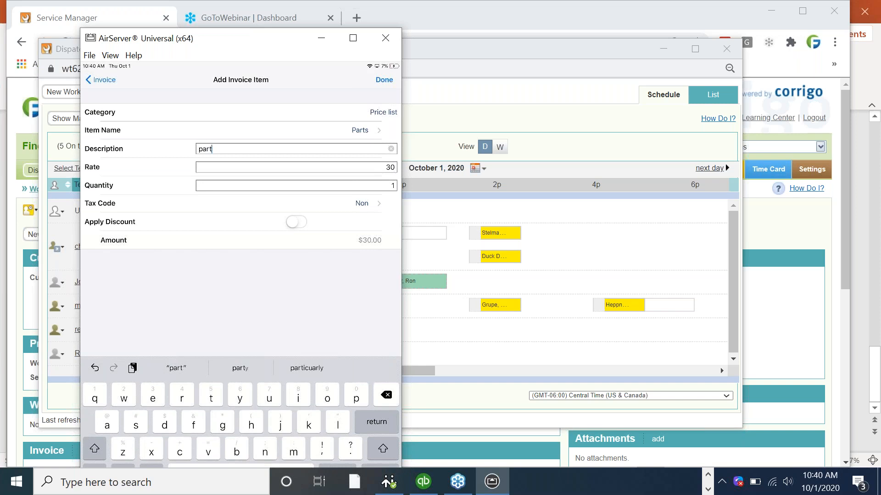
text(Coi)
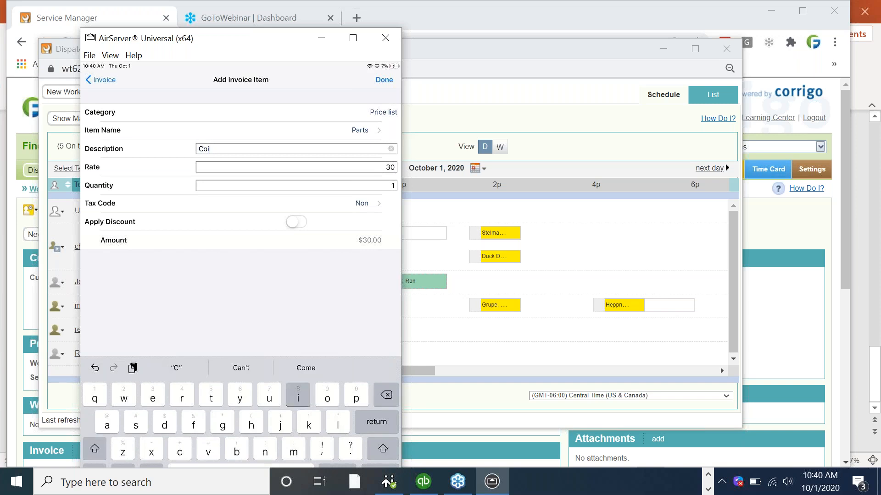
text(l)
key(Return)
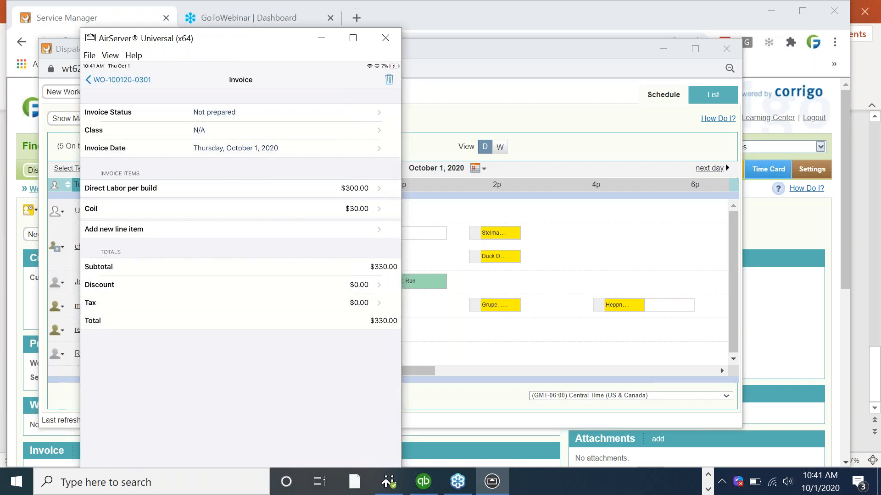
double_click(265, 36)
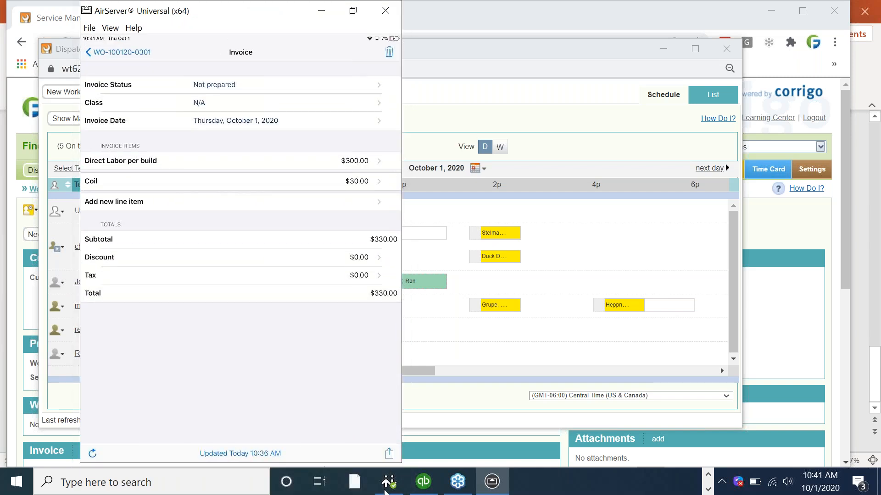
click(390, 454)
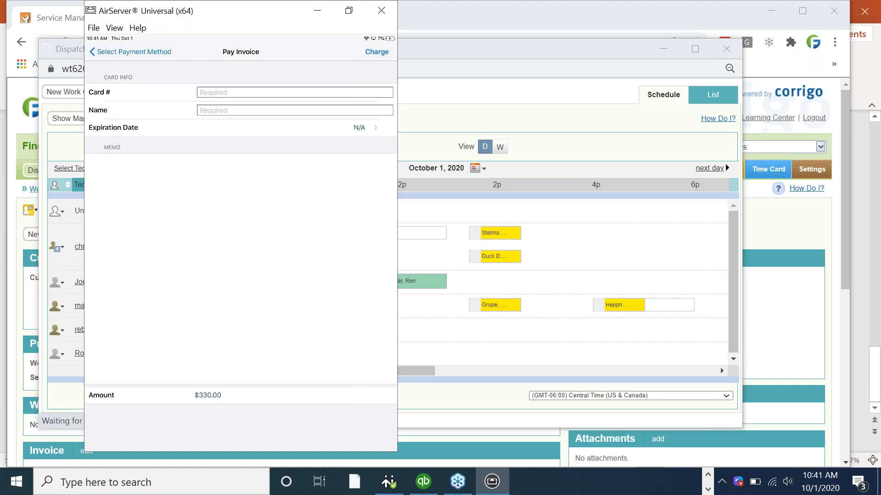
Record a $330 check payment with the payer's name and reference 1234
click(95, 113)
click(382, 51)
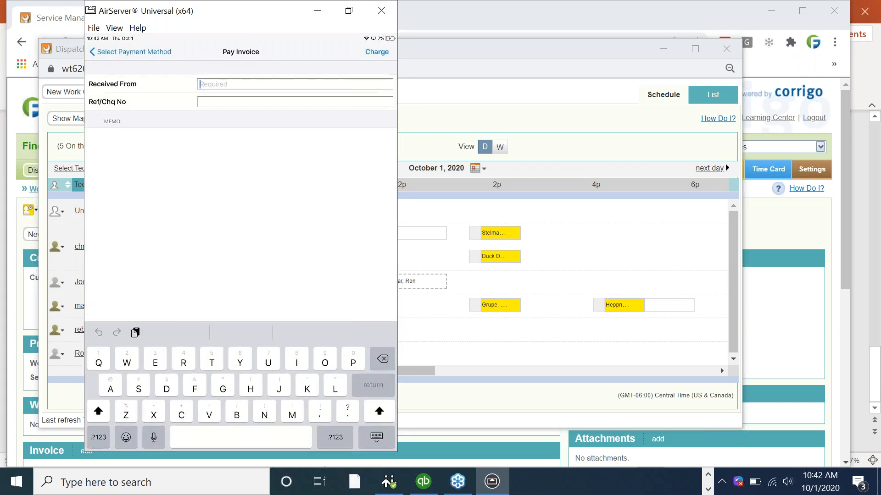
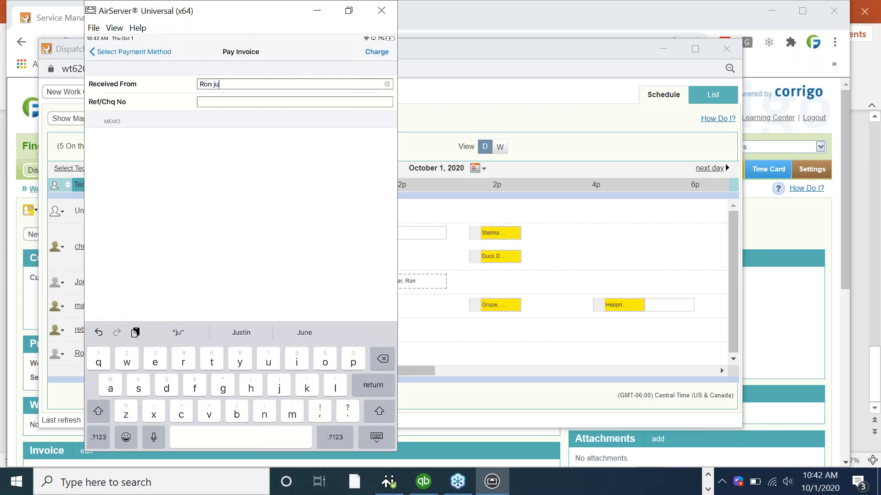
key(Return)
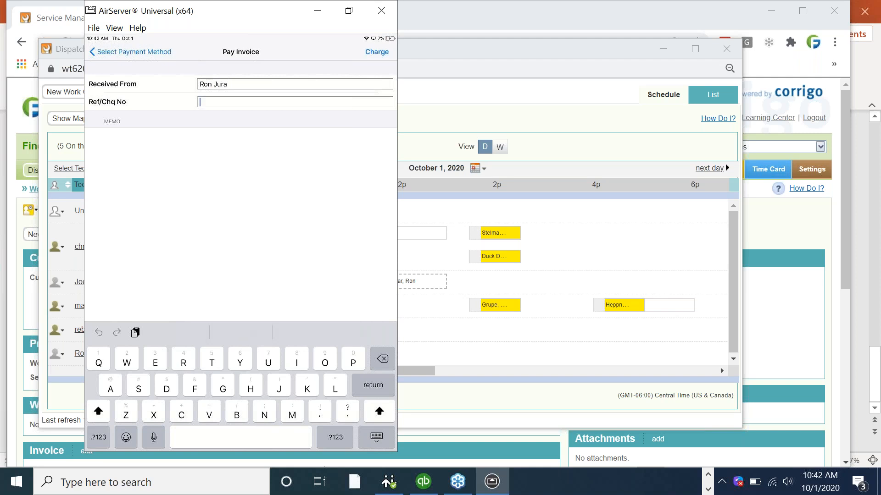
text(1234)
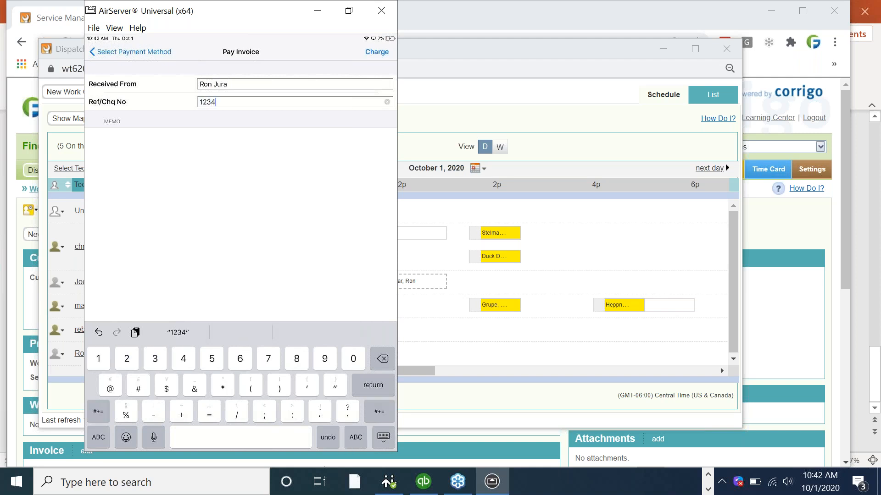
click(377, 52)
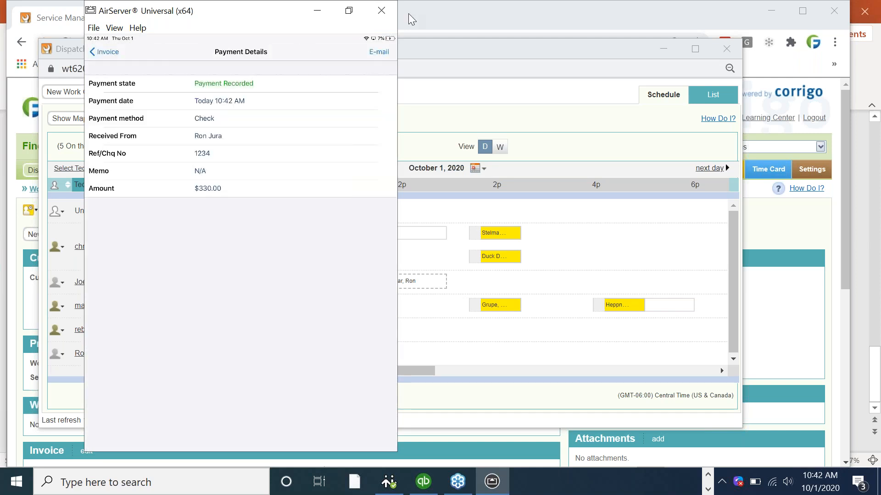
E-mail the payment receipt to the customer and return to the invoice
click(386, 52)
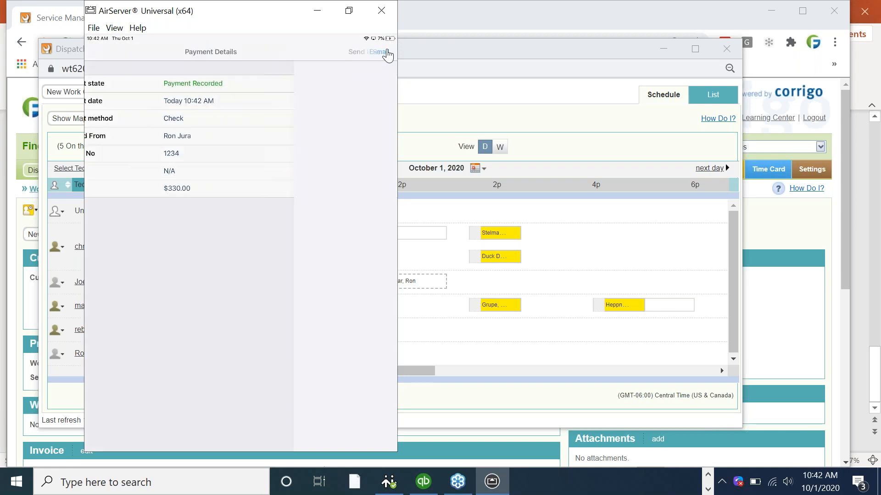
click(386, 52)
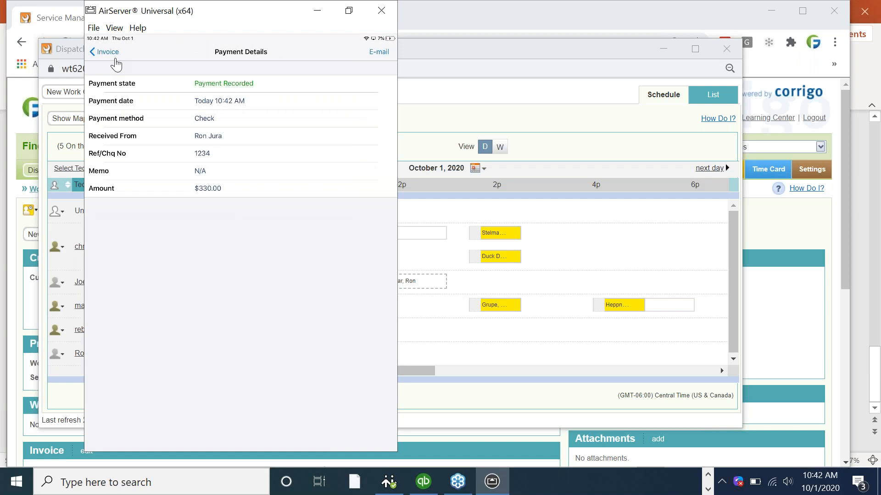
click(116, 59)
Return to My Work and start creating a new work order
click(115, 59)
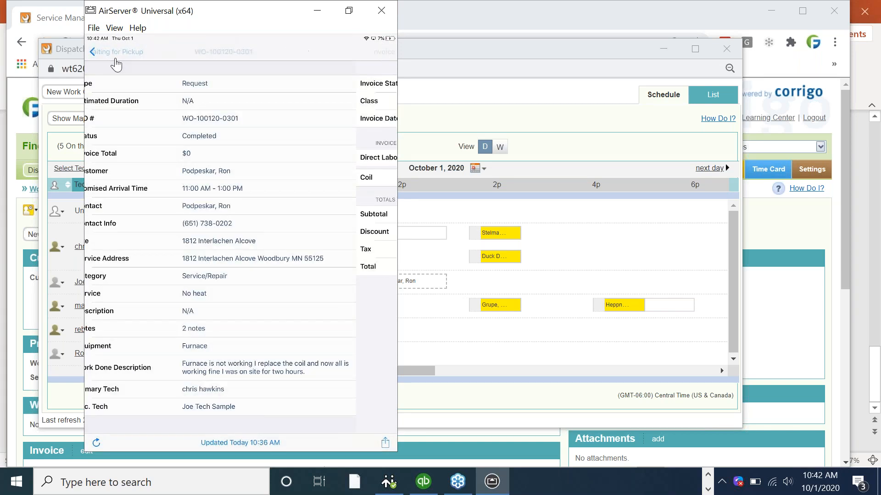
click(121, 52)
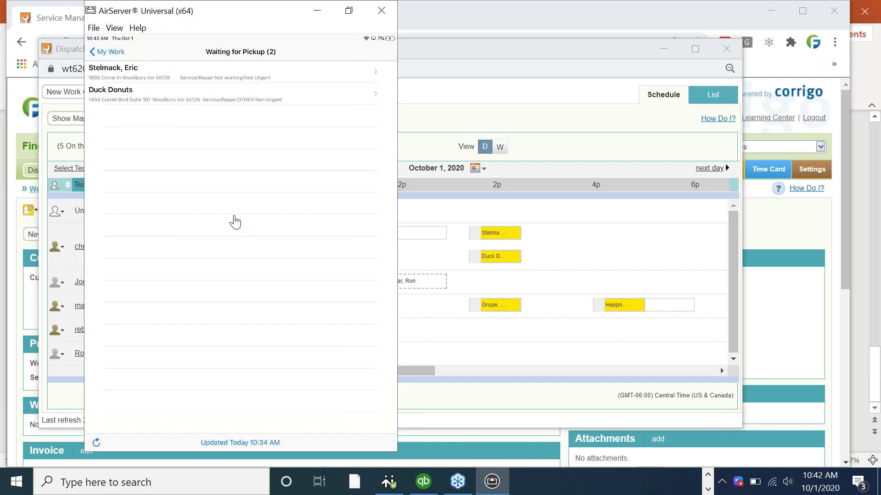
click(111, 56)
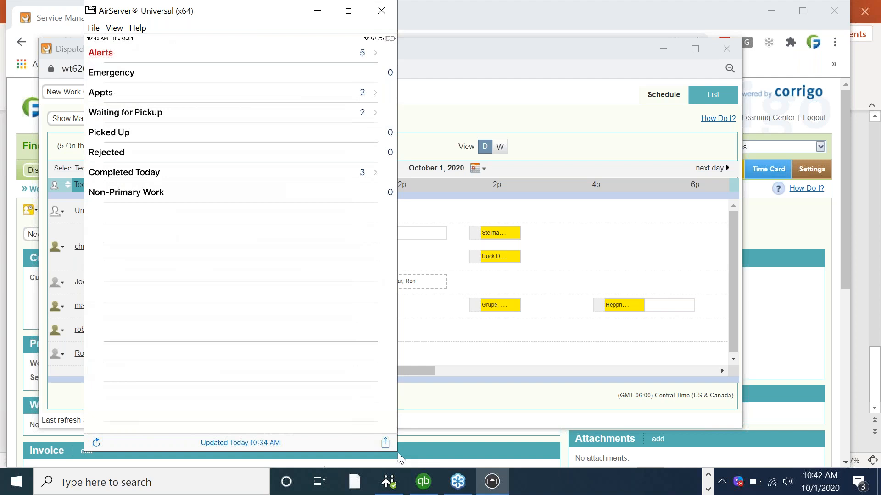
click(385, 444)
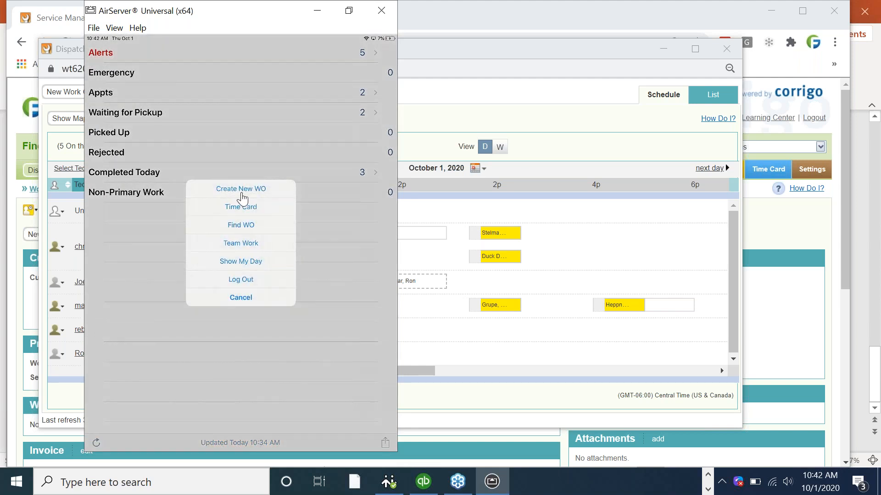
click(243, 195)
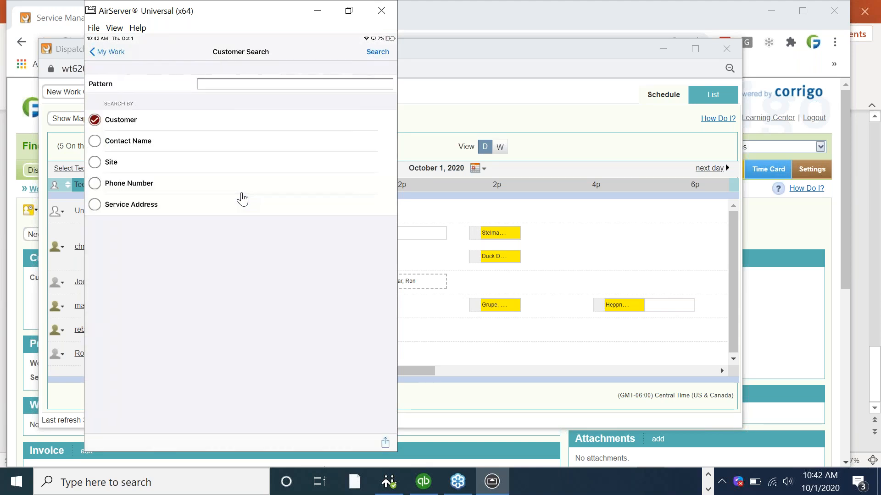
Search customers with the patterns 'hmi' and then 'tra'
click(294, 84)
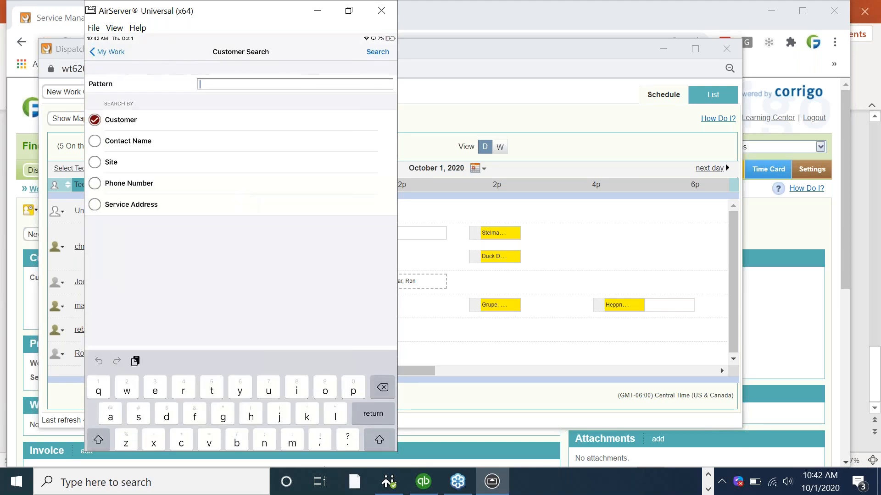
text(susan)
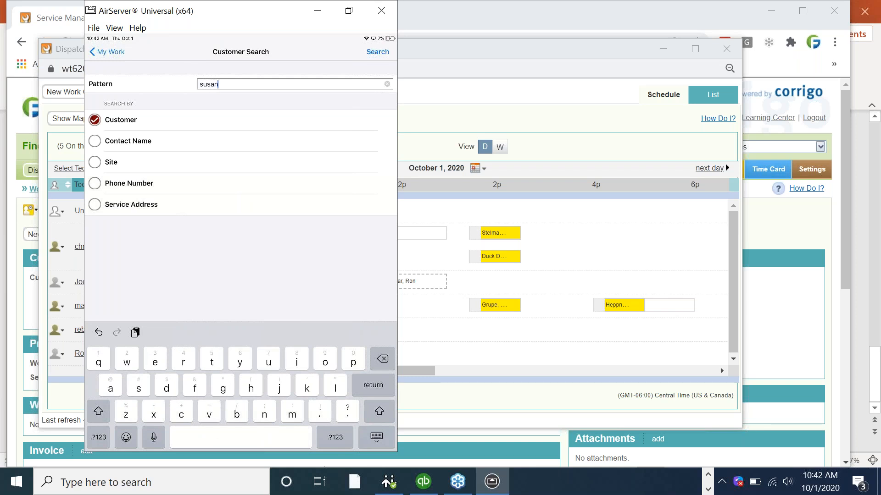
key(BackSpace)
key(BackSpace)
key(BackSpace)
key(BackSpace)
key(BackSpace)
text(hmi)
click(378, 52)
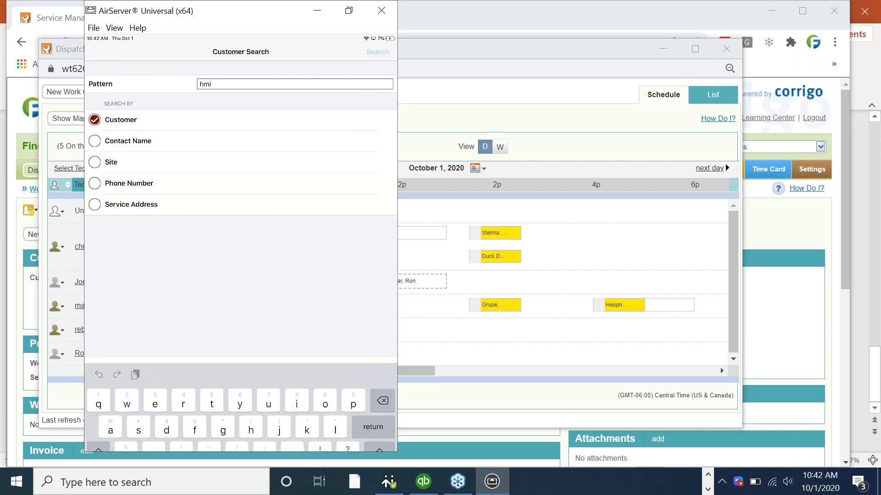
click(111, 52)
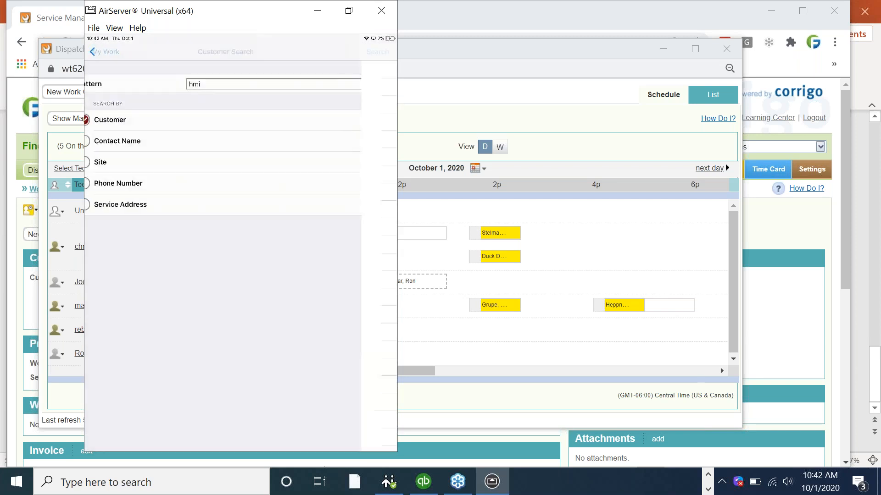
click(295, 84)
key(BackSpace)
key(BackSpace)
key(BackSpace)
text(traci)
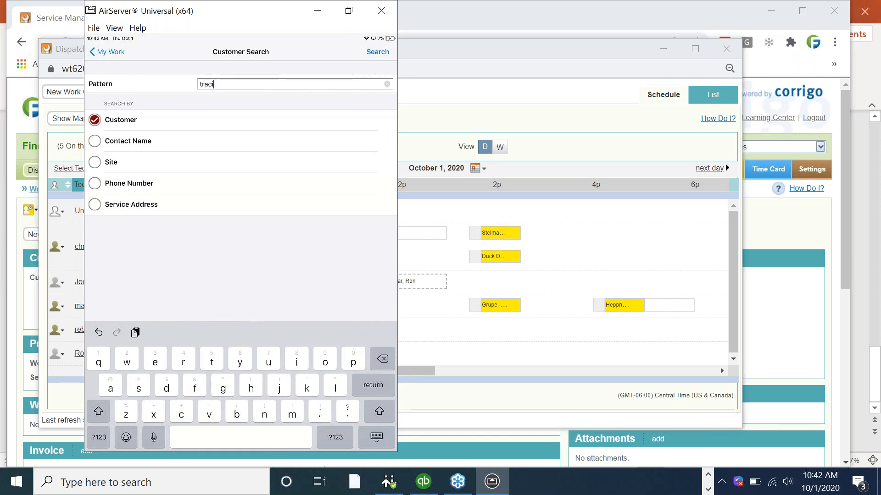
key(Return)
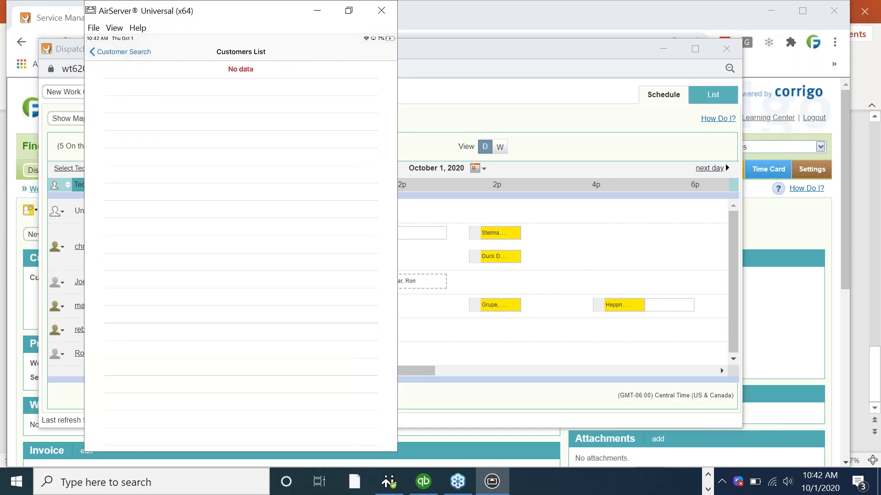
Search customers with the pattern 'duck' to find Duck Donuts
click(120, 52)
click(294, 84)
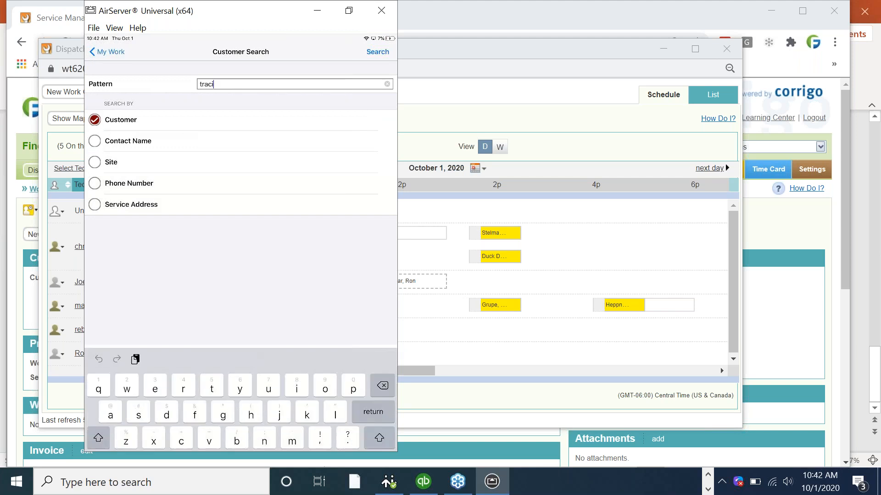
key(BackSpace)
key(BackSpace)
key(BackSpace)
key(BackSpace)
key(BackSpace)
text(duck)
key(Return)
Pick Duck Donuts, fix 'quail' to 'coil' in the note, set Furnace, and complete
click(241, 69)
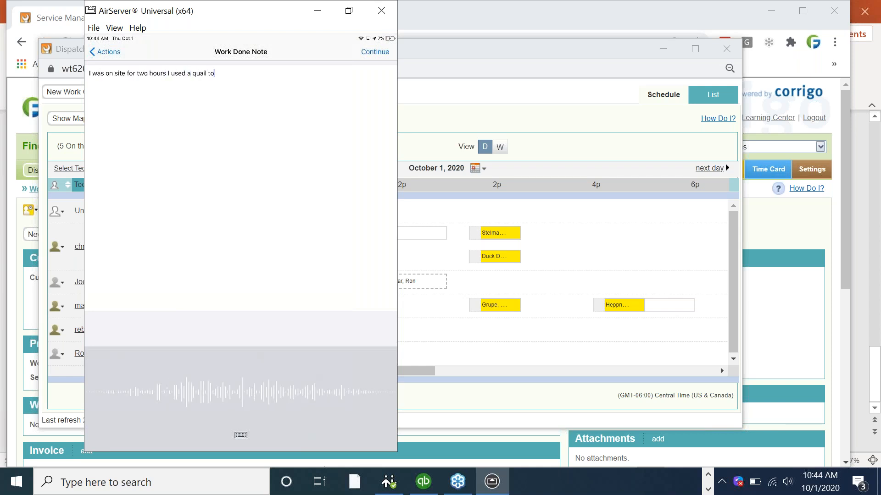
click(206, 73)
key(BackSpace)
key(BackSpace)
key(BackSpace)
key(BackSpace)
key(BackSpace)
text(coil)
click(375, 52)
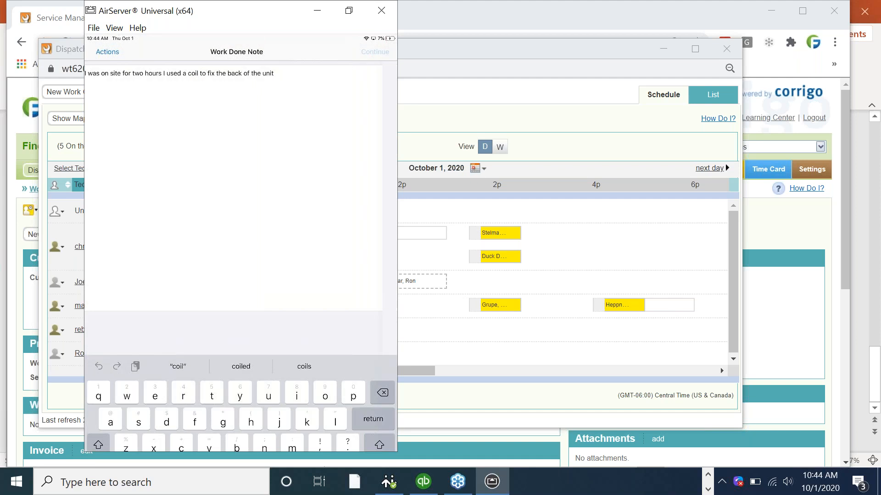
click(118, 131)
click(380, 51)
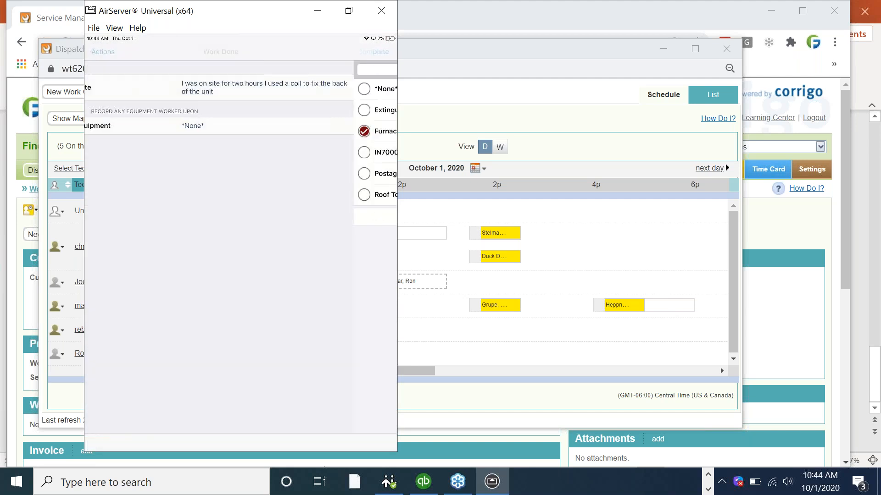
click(376, 52)
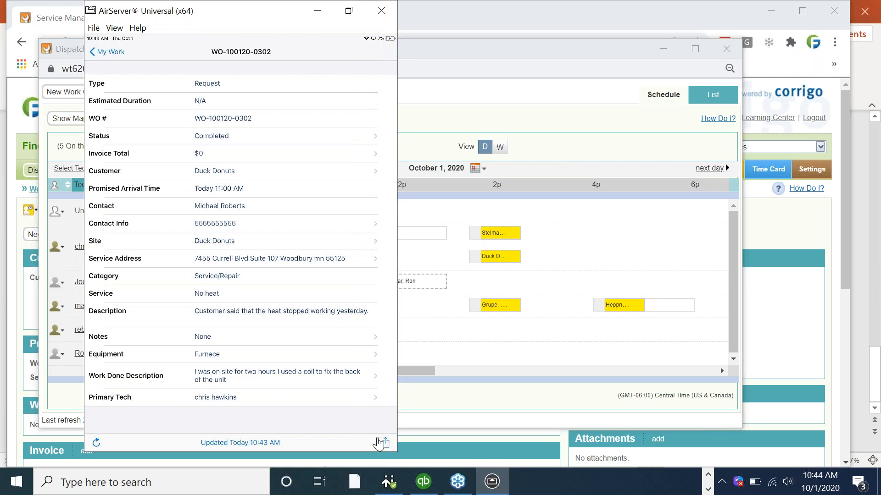
click(378, 442)
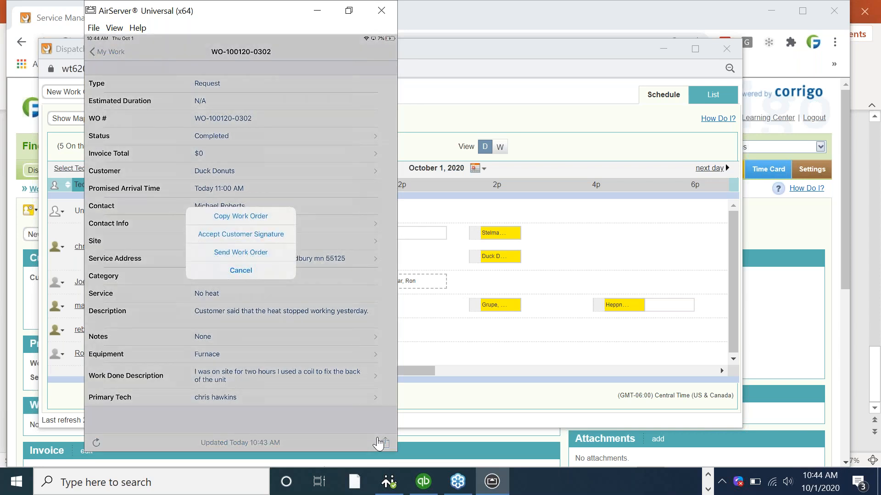
click(240, 234)
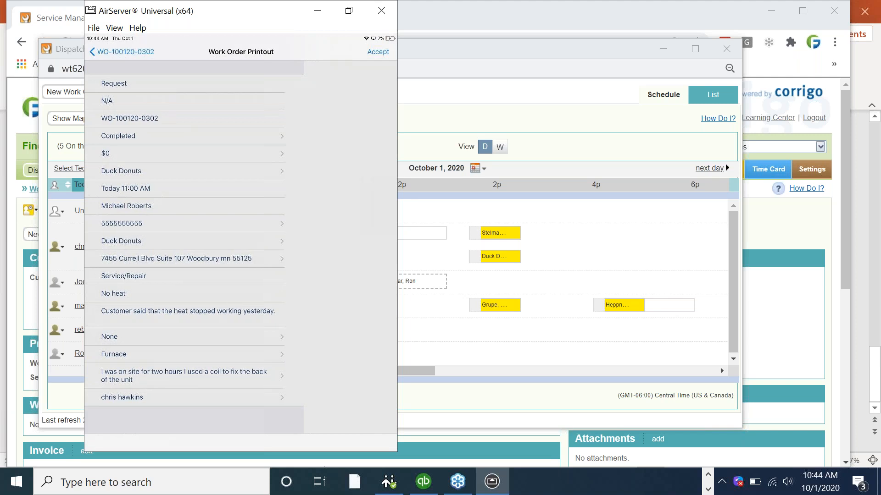
click(378, 51)
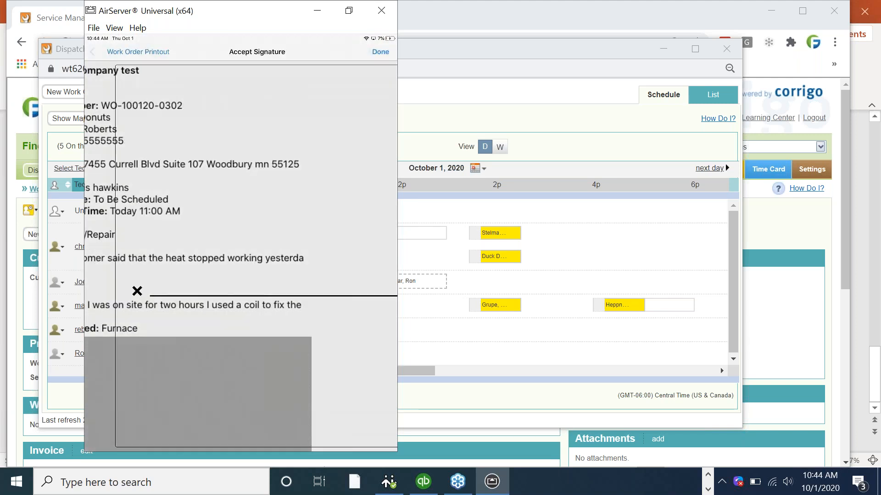
drag(177, 215, 228, 175)
drag(235, 101, 357, 189)
click(431, 51)
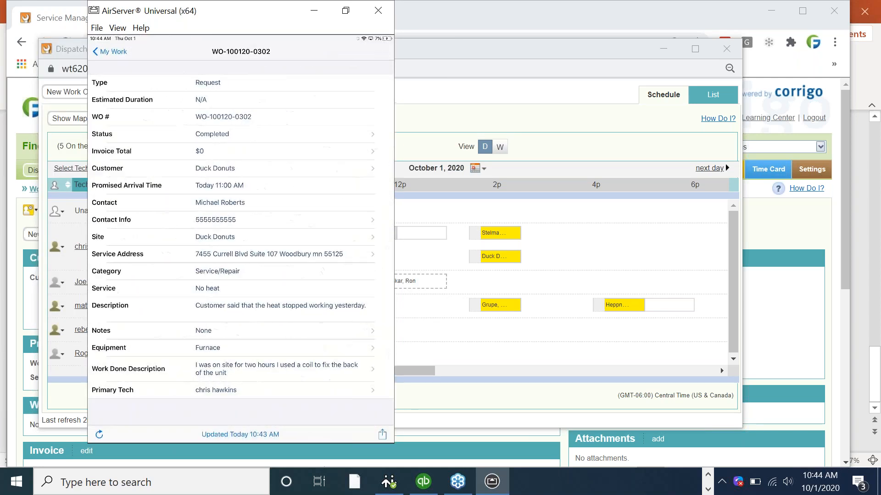
Close the work order actions and go back to the My Work summary
click(382, 434)
click(241, 248)
click(117, 53)
right_click(305, 15)
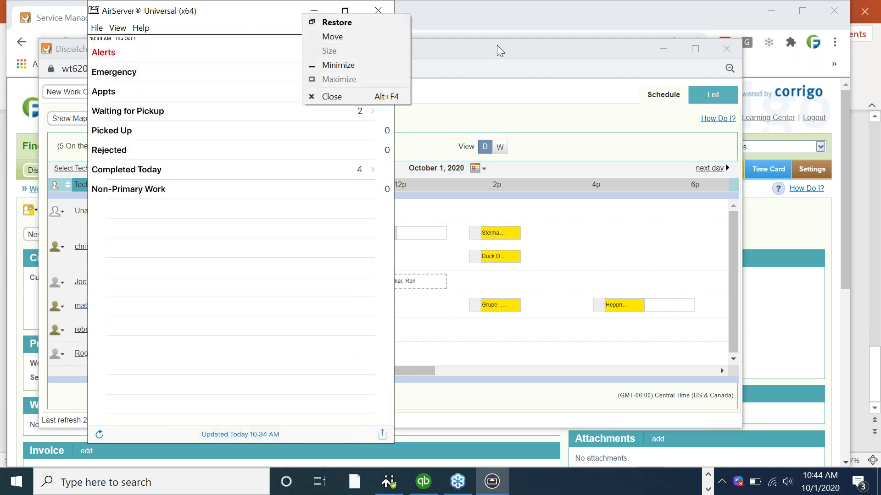
Hide the iPad mirror and Dispatch Board, and list Completed work orders
click(500, 50)
click(314, 11)
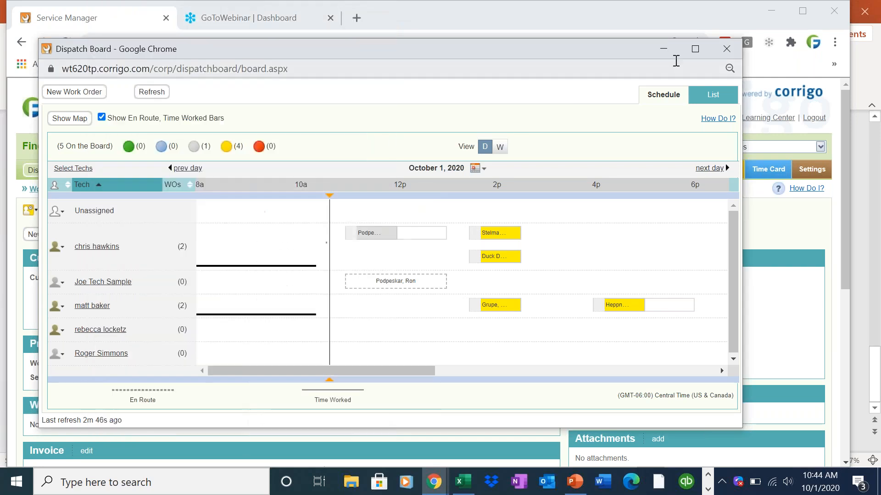
click(664, 49)
click(548, 171)
click(100, 207)
click(97, 262)
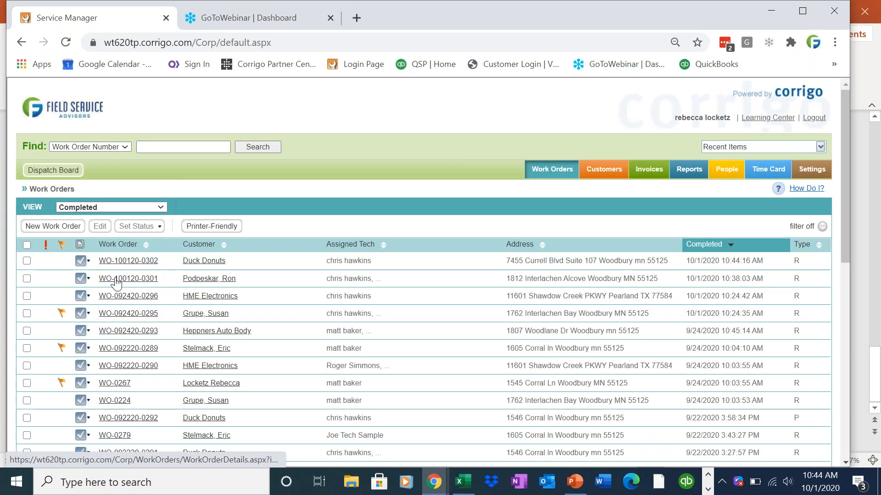
mouse_move(113, 265)
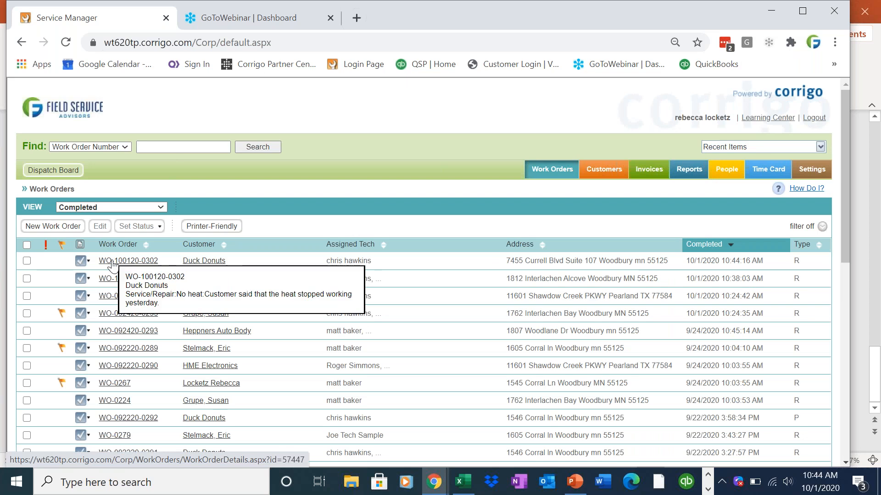
mouse_move(113, 284)
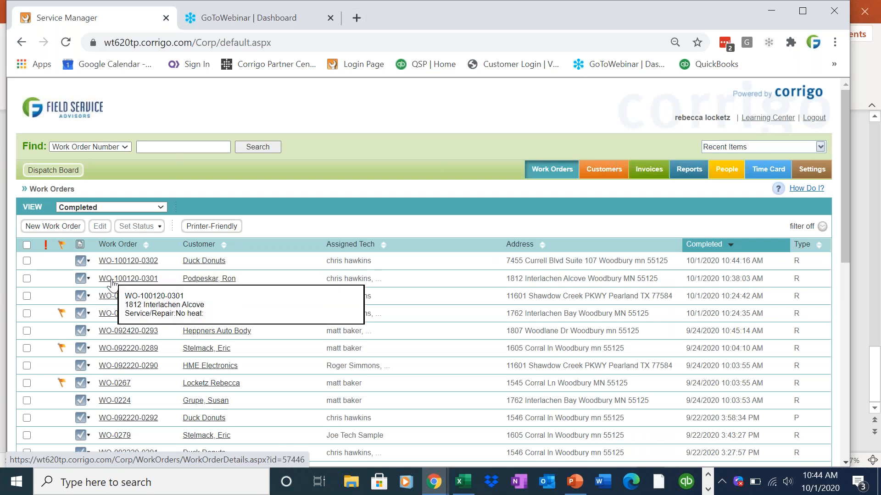
click(113, 261)
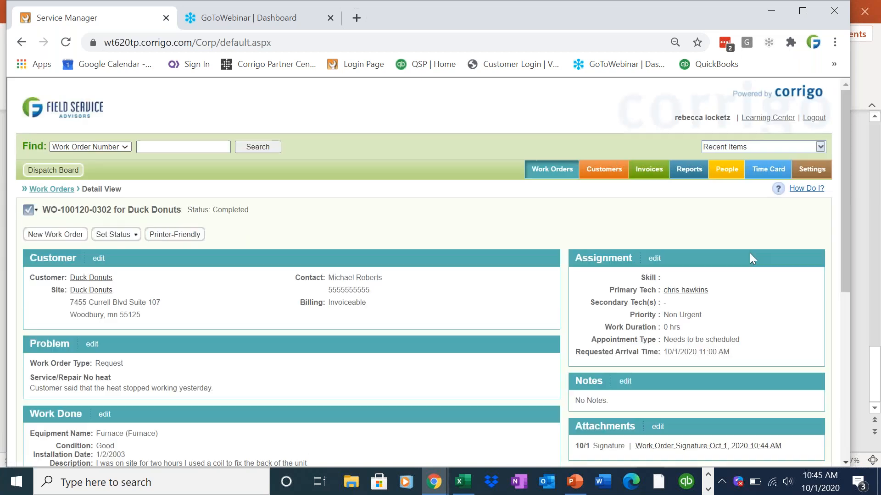
scroll(838, 293, down, 3)
scroll(836, 321, down, 1)
drag(109, 319, 31, 321)
click(101, 319)
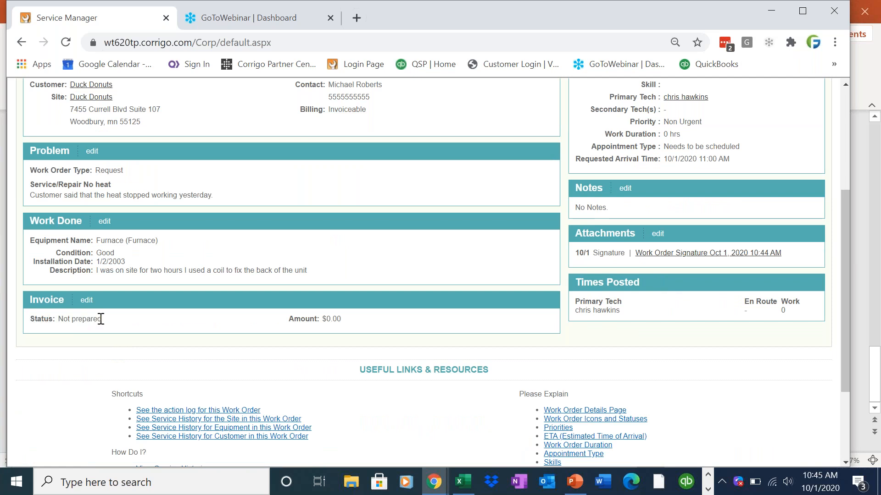
click(89, 301)
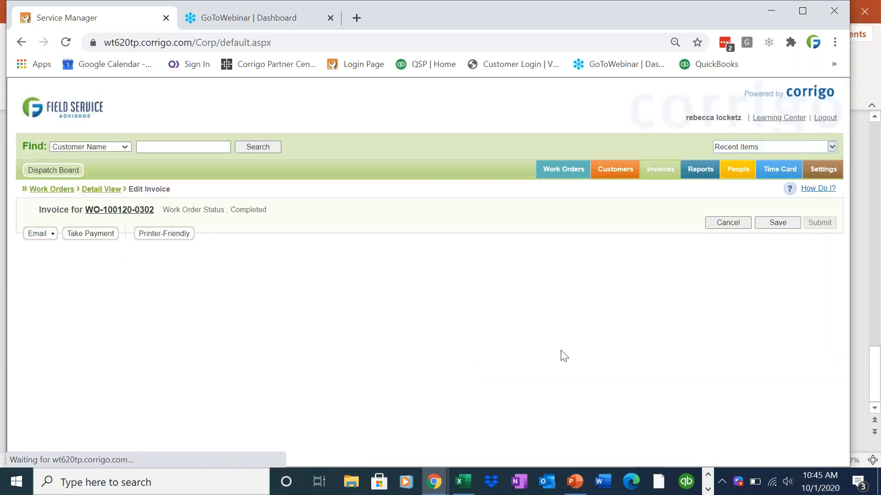
Add a Labor charge at rate 150.00 with quantity 2
scroll(843, 255, down, 3)
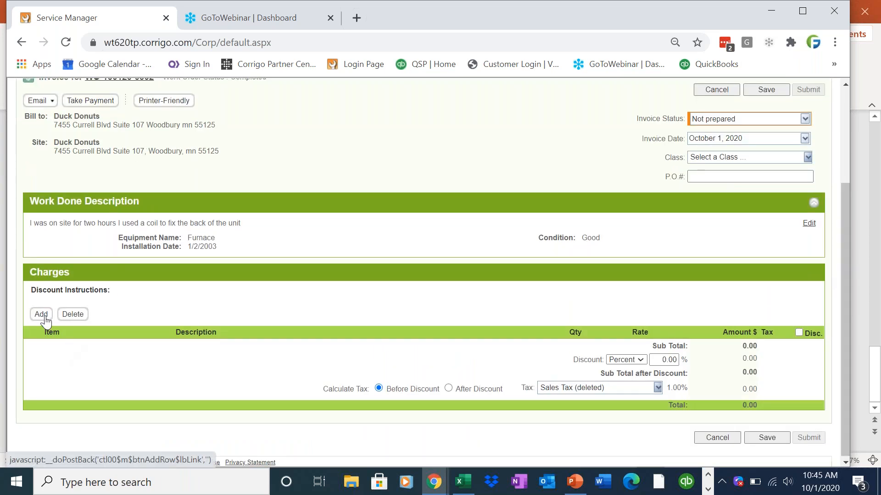
drag(252, 222, 126, 233)
click(46, 314)
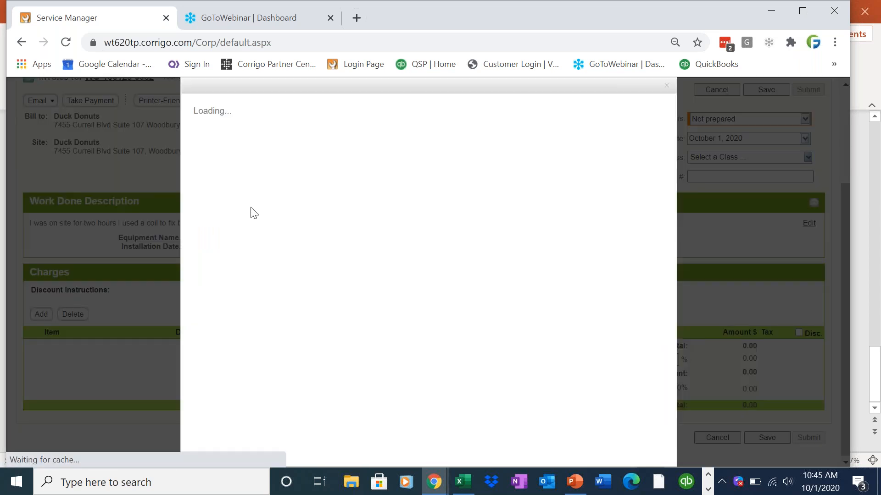
click(368, 154)
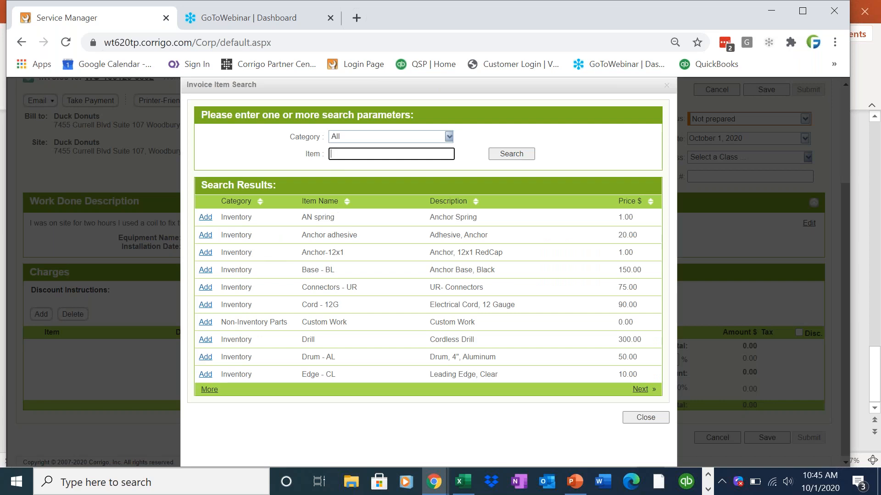
text(labor)
click(520, 158)
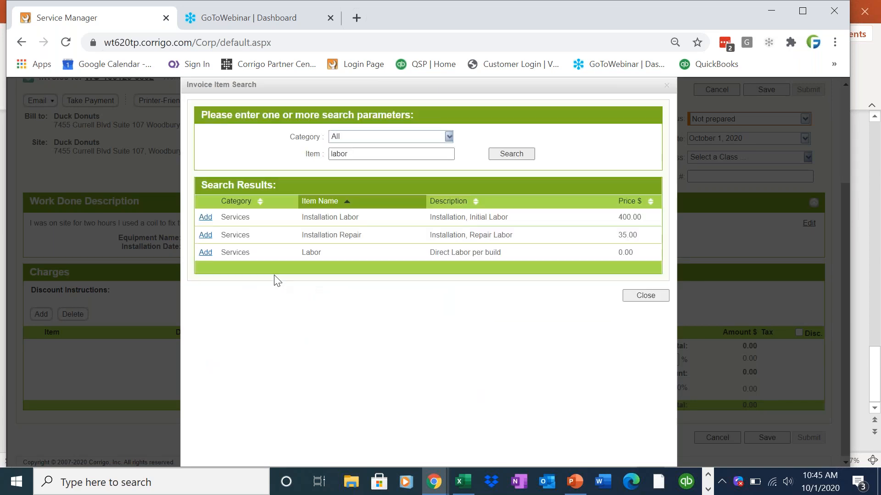
click(206, 252)
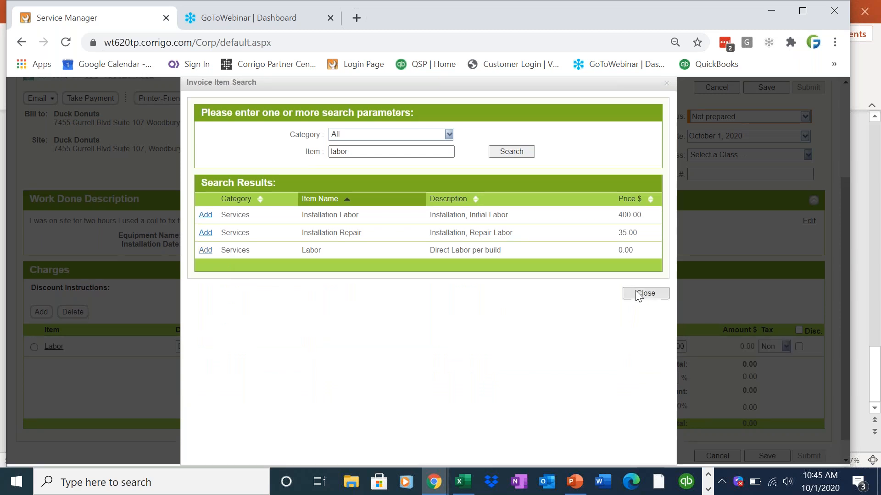
click(642, 294)
text(150)
click(619, 323)
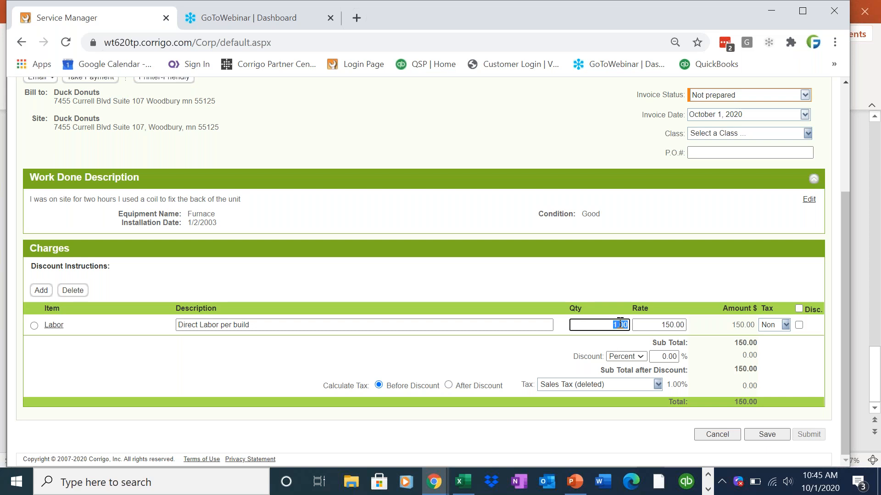
text(2)
click(97, 312)
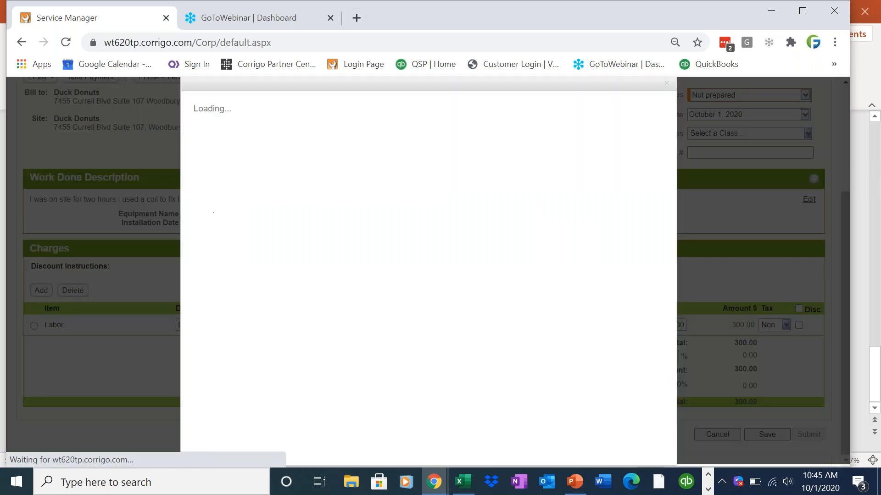
Add a Parts charge described 'Coil' at rate 30.00
click(41, 290)
click(355, 151)
text(parts)
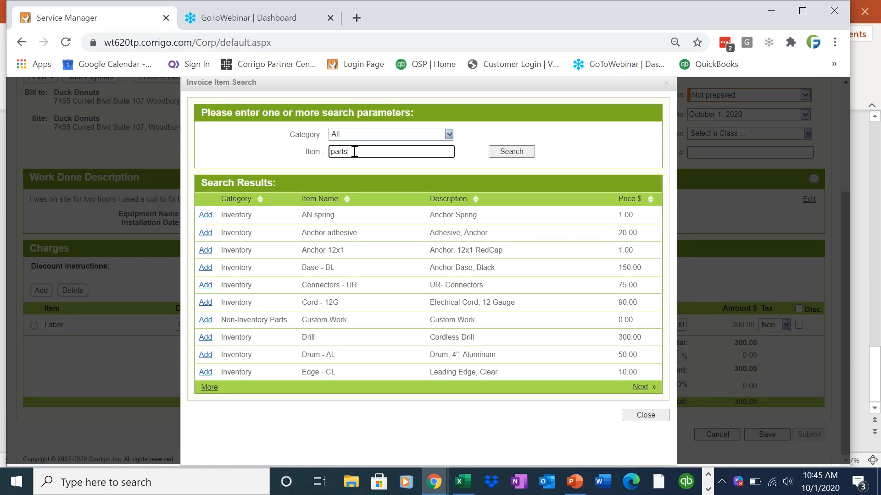
key(Return)
click(204, 216)
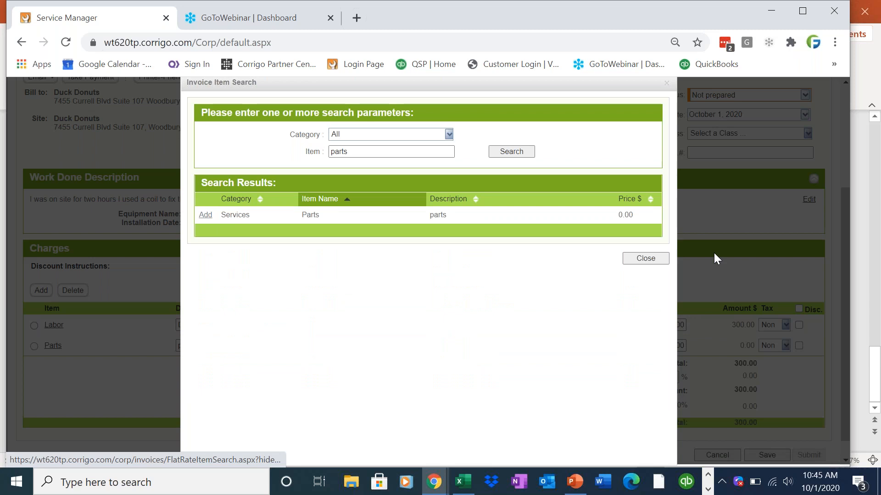
click(655, 264)
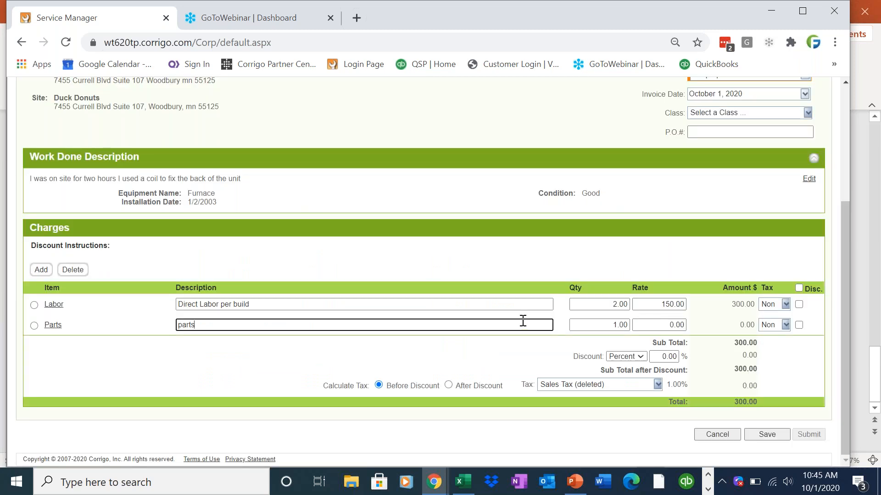
key(BackSpace)
key(BackSpace)
key(BackSpace)
key(BackSpace)
key(BackSpace)
text(Coil)
key(Tab)
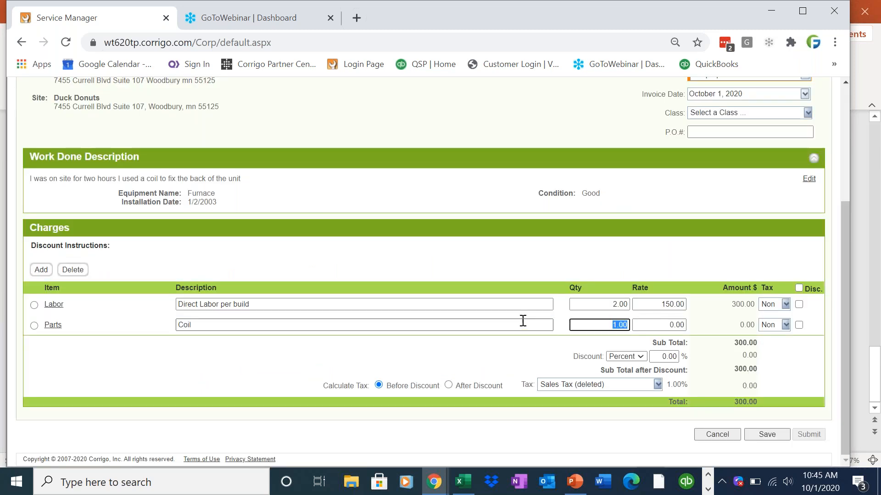
key(Tab)
text(30)
key(Tab)
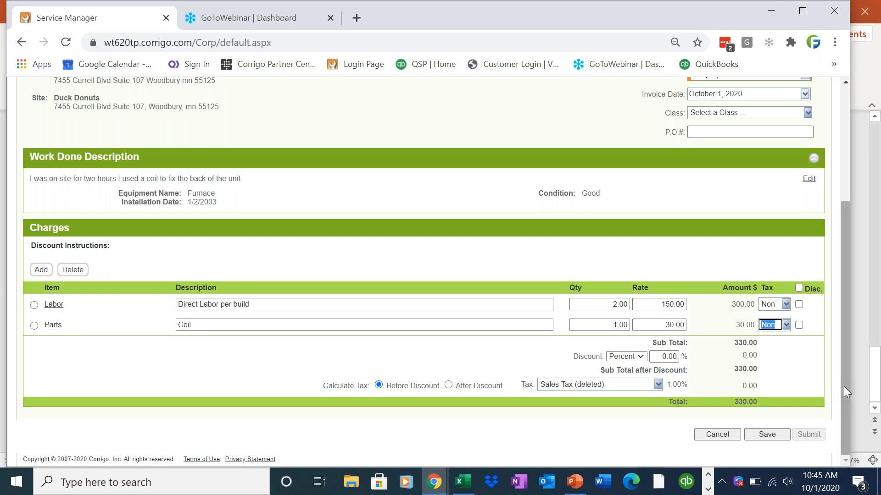
Set the invoice status to Approved
scroll(844, 386, up, 3)
click(775, 206)
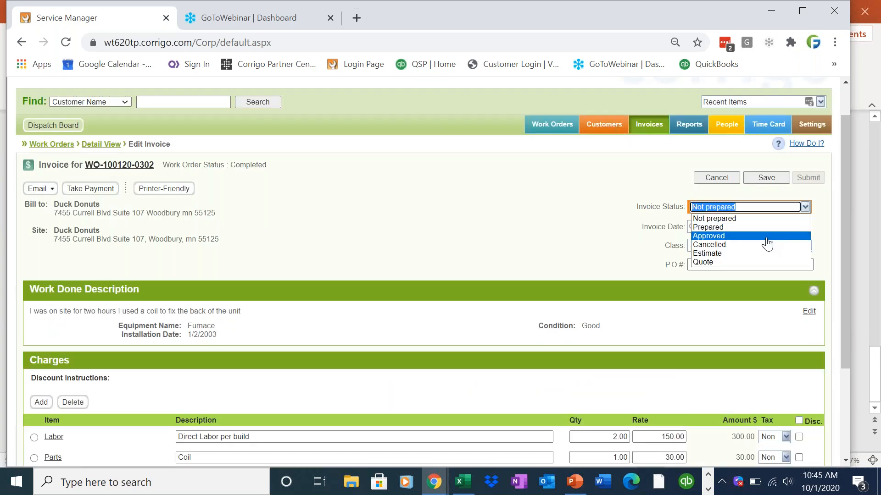
click(772, 239)
click(765, 178)
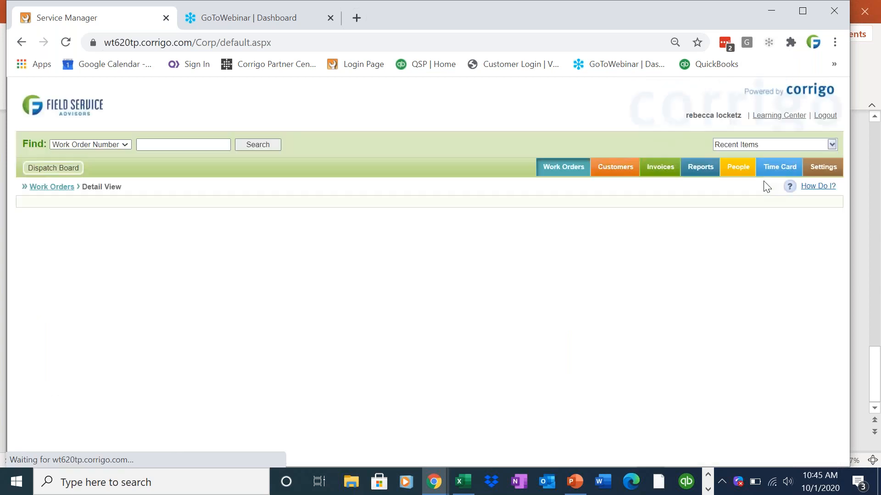
click(547, 173)
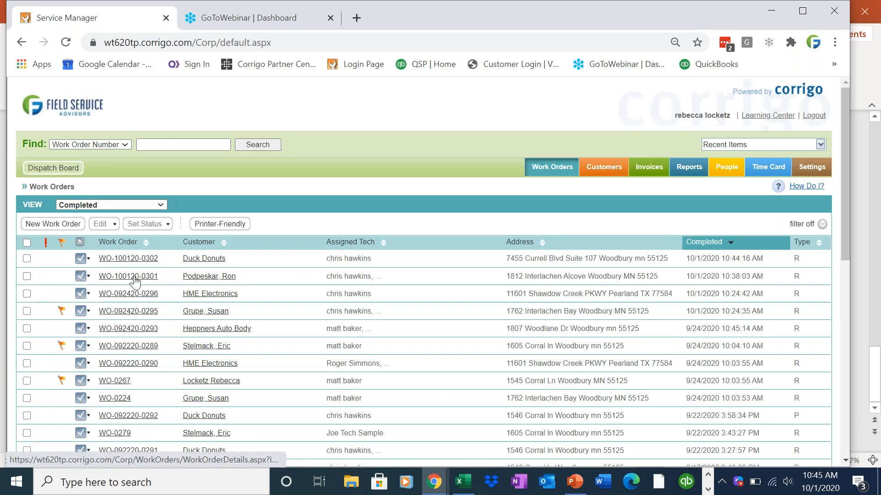
click(134, 279)
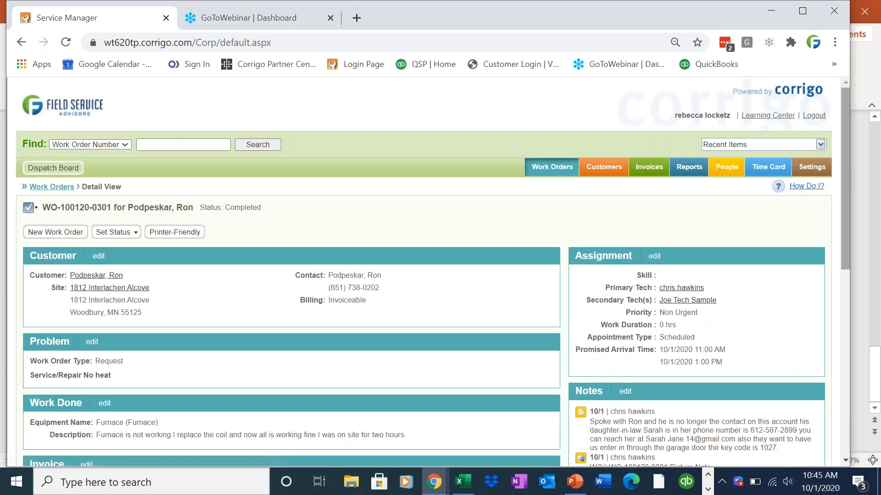
Open the work order's invoice section for editing
scroll(835, 245, down, 3)
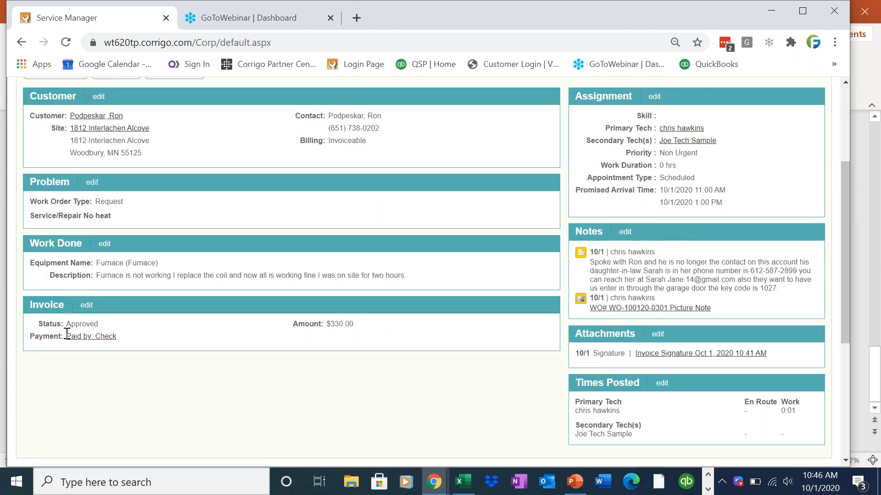
drag(138, 338, 44, 322)
click(44, 323)
click(87, 305)
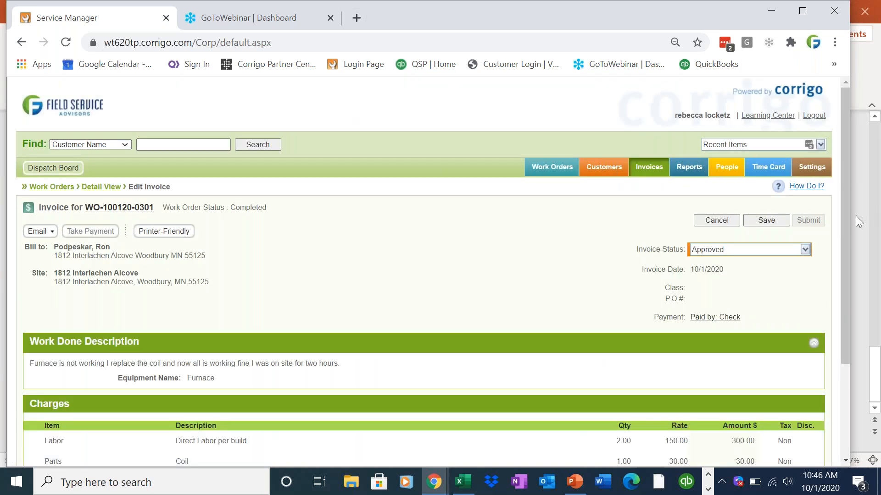
scroll(841, 290, down, 3)
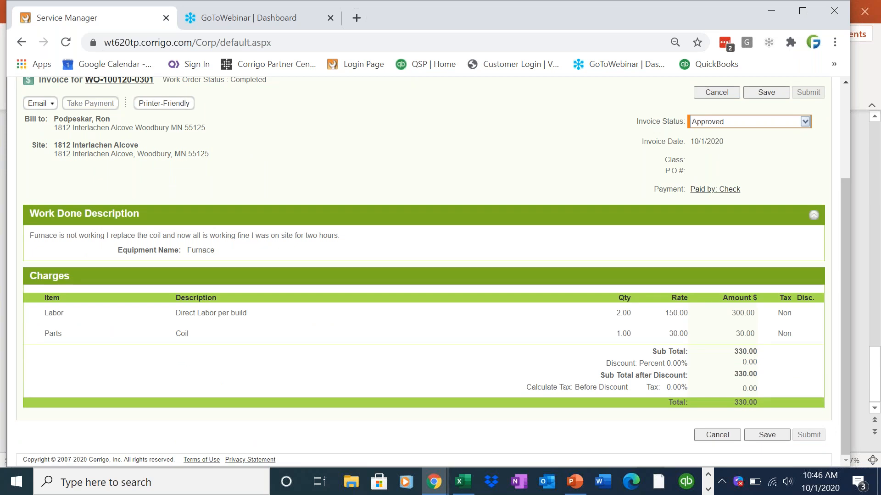
Keep the $330 invoice status as Approved and save it
click(804, 122)
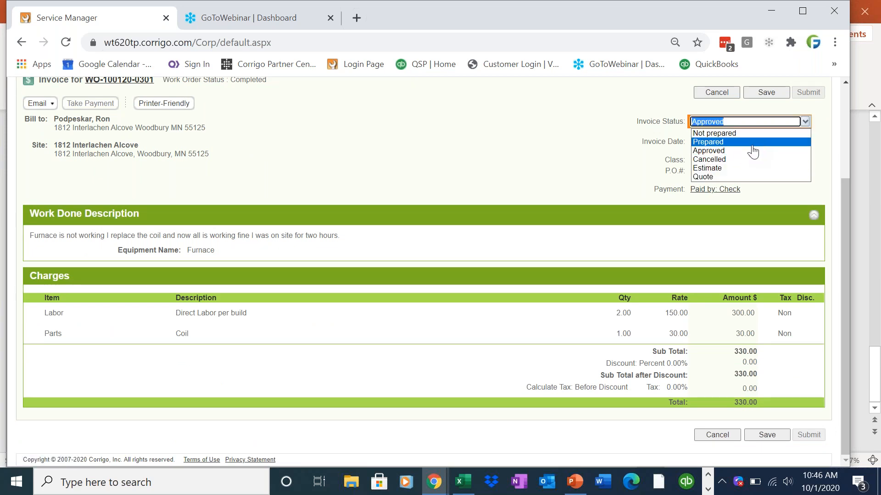
click(736, 154)
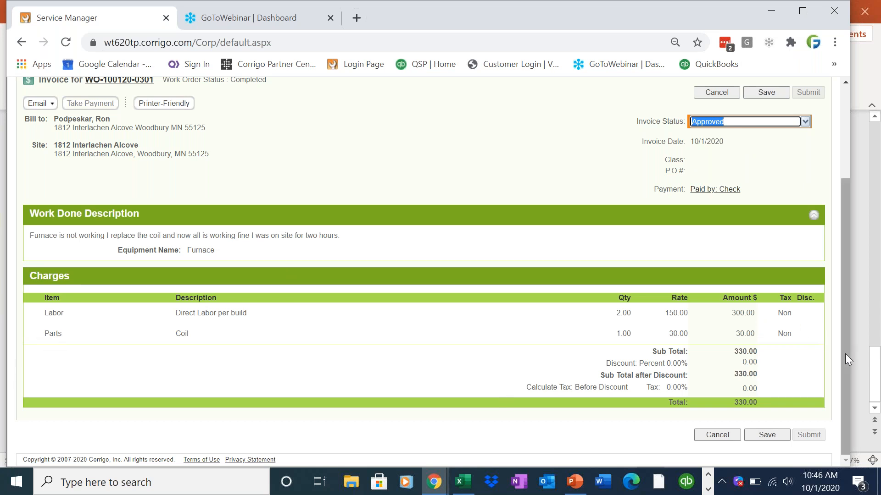
drag(845, 354, 846, 338)
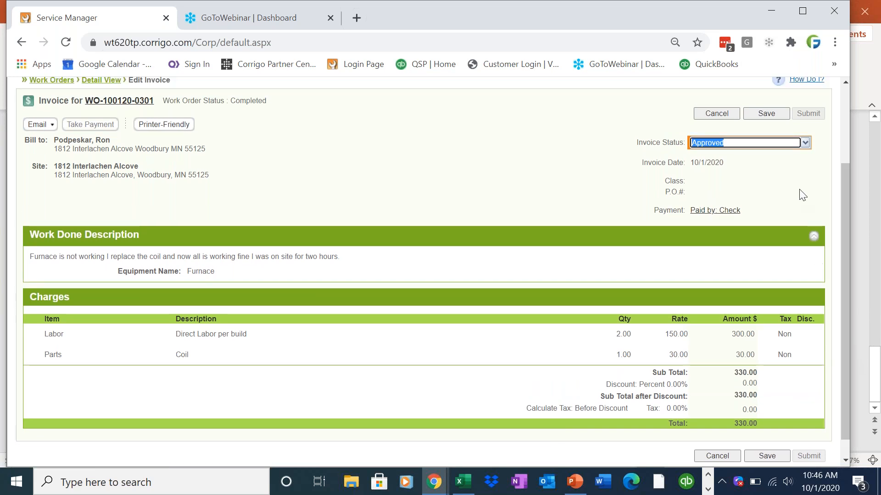
click(774, 116)
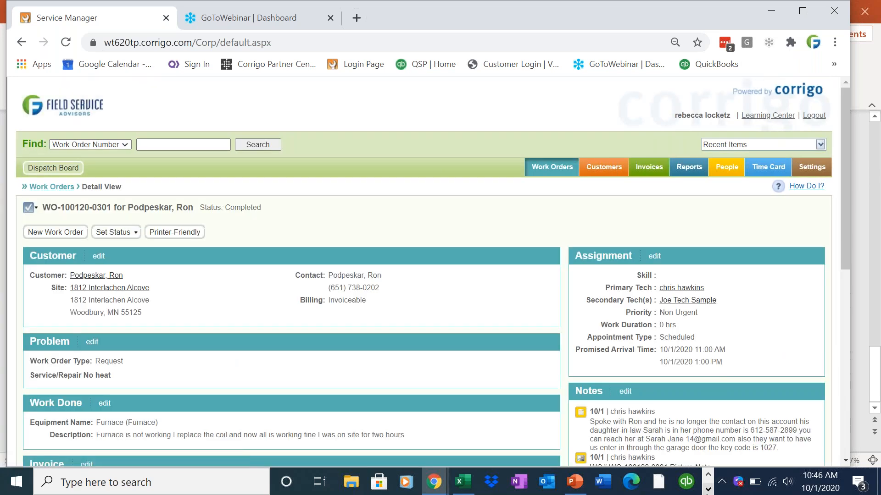
click(708, 489)
Switch to QuickBooks and launch the Intuit Field Svc. Integration synchronization from the File menu
mouse_move(423, 482)
click(421, 452)
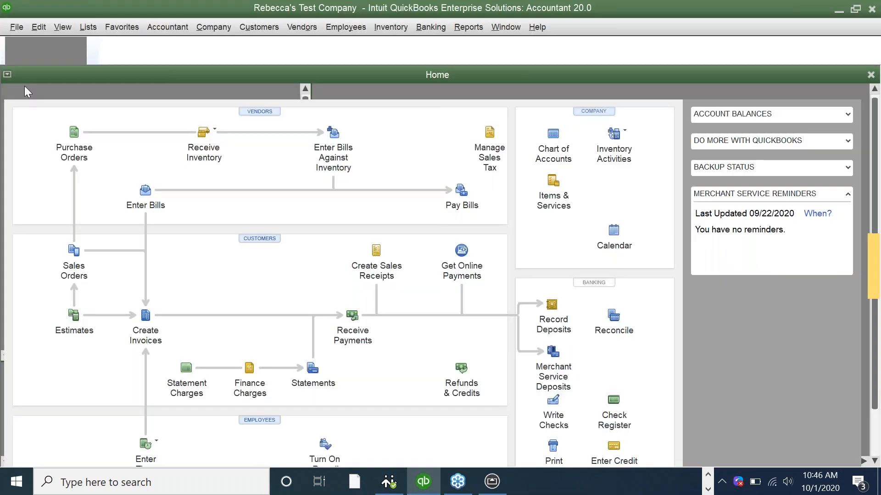
click(17, 27)
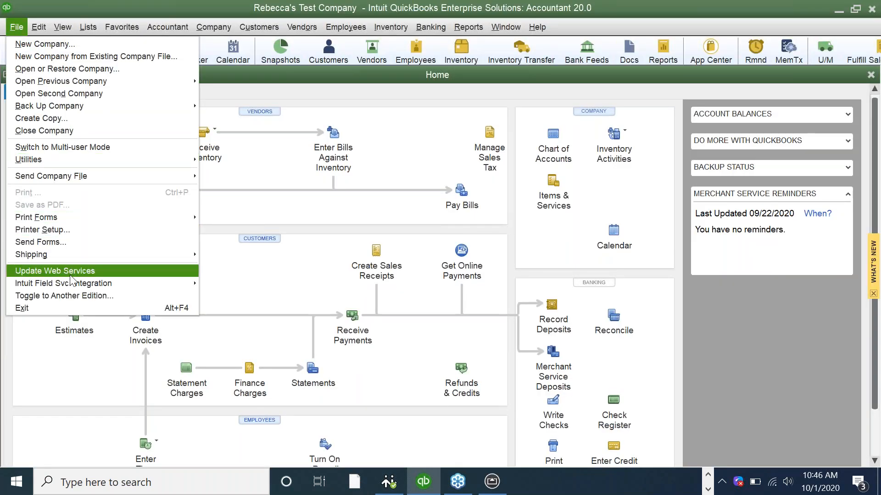
mouse_move(91, 283)
click(218, 292)
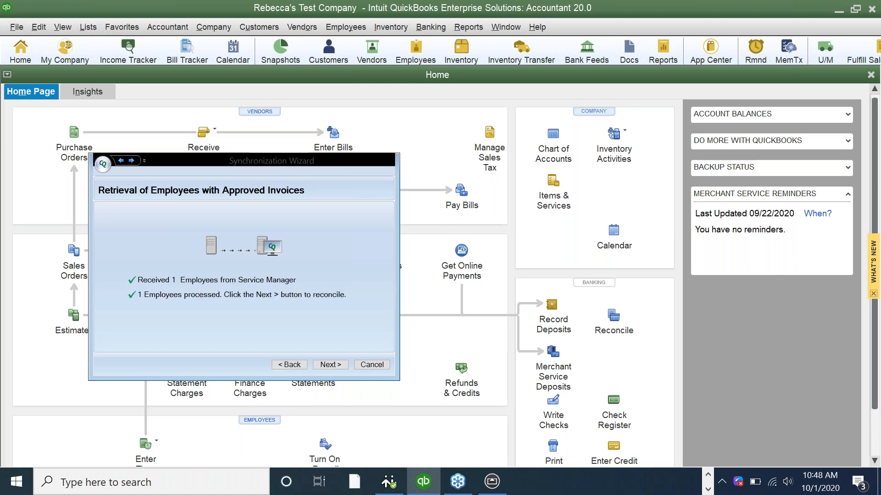
Map the Service Manager technician to the matching QuickBooks employee and sales rep, advancing to invoice retrieval
click(341, 364)
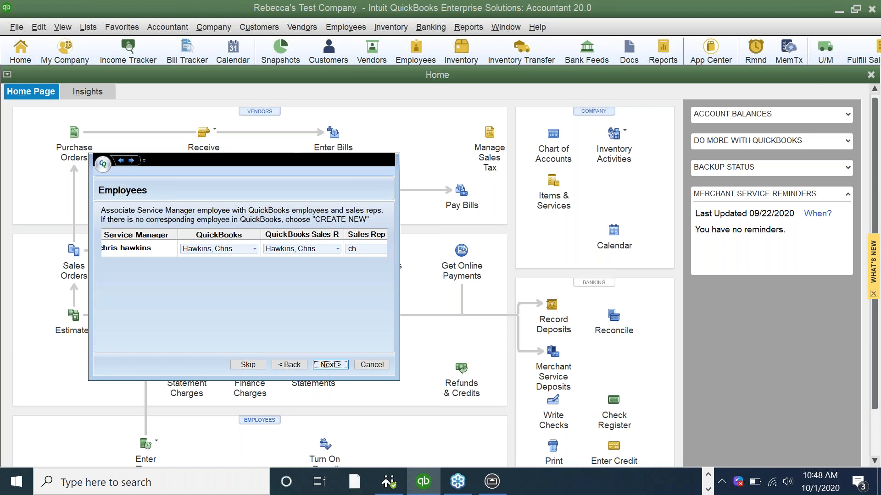
click(330, 365)
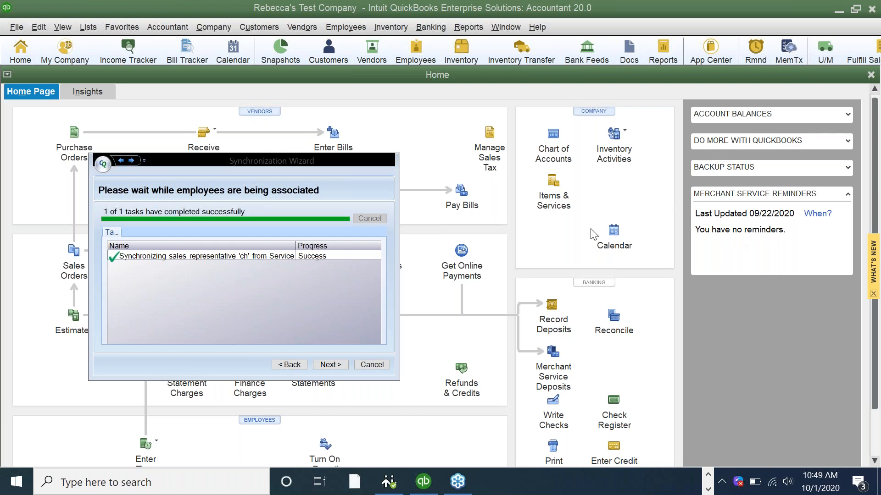
click(337, 366)
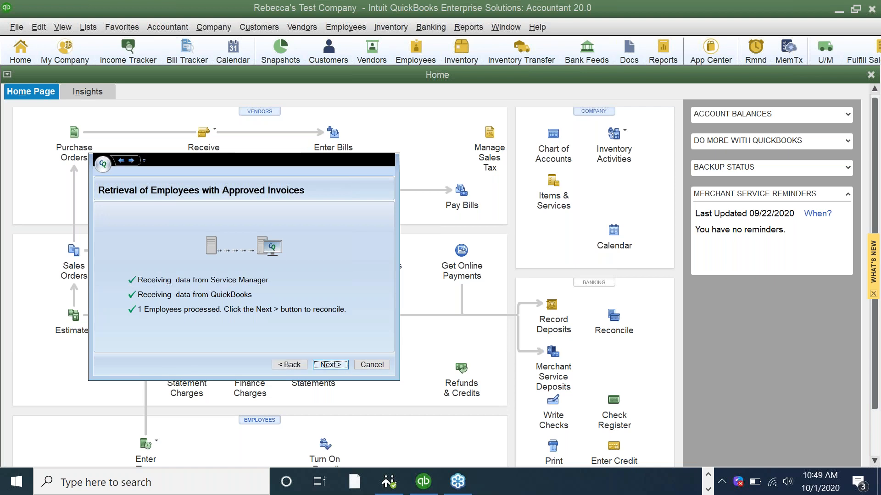
click(333, 364)
click(330, 365)
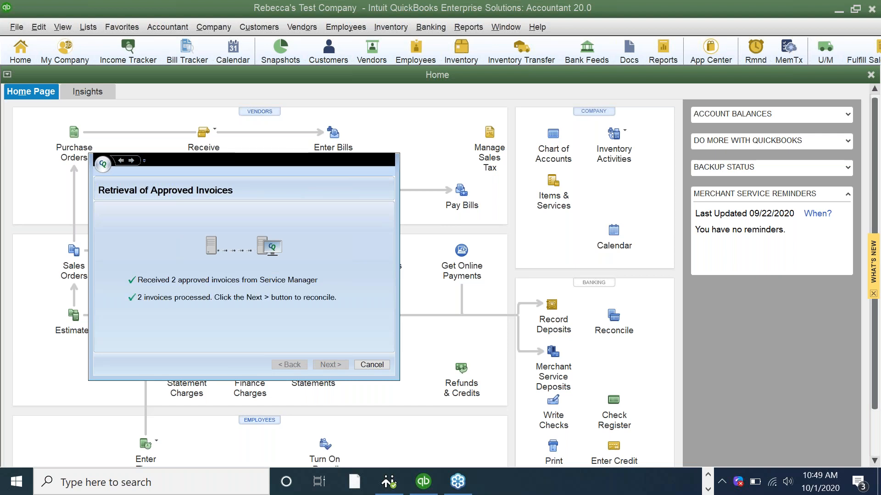
Import both $330 approved invoices from Service Manager into QuickBooks
click(330, 365)
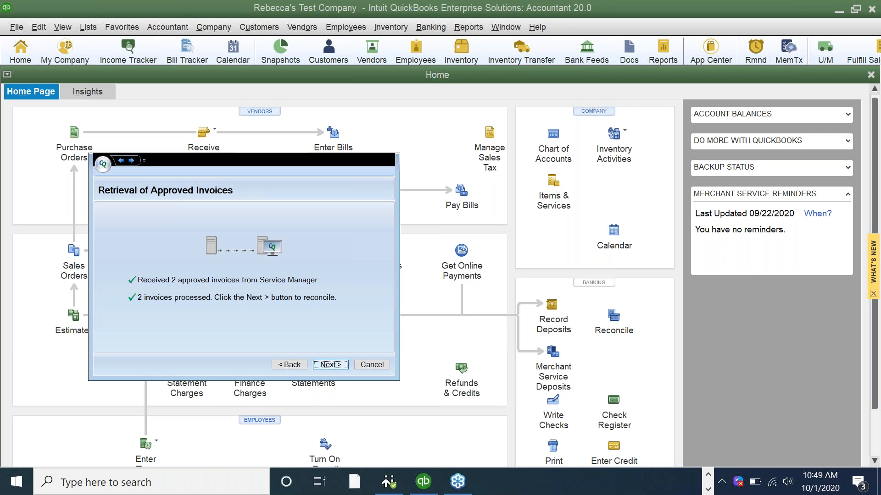
click(332, 364)
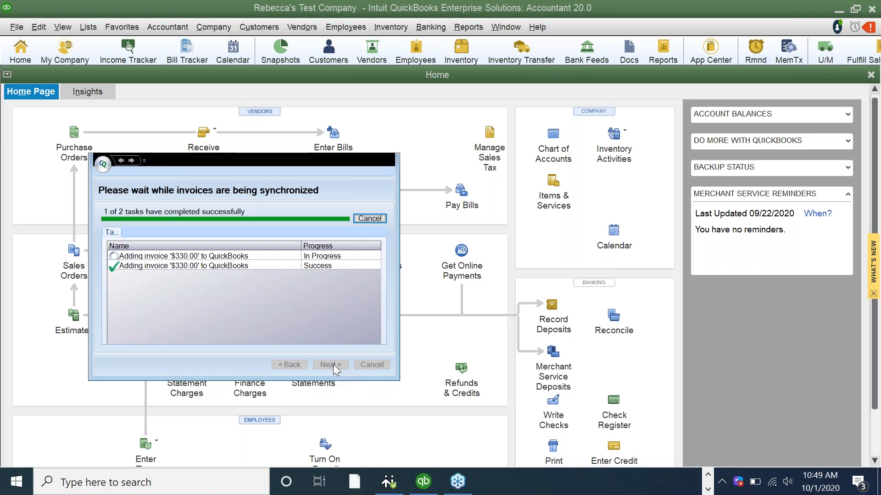
click(332, 365)
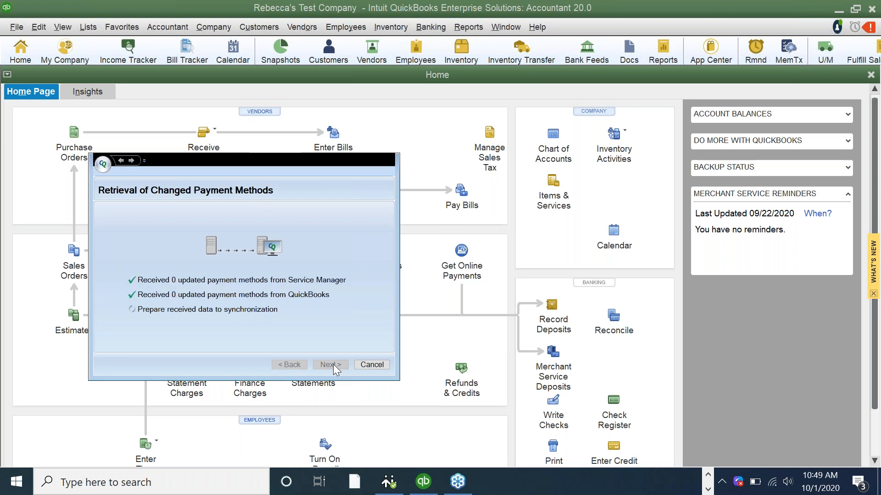
Pass the payment method check, sync the $330 payment and finish the wizard
click(333, 364)
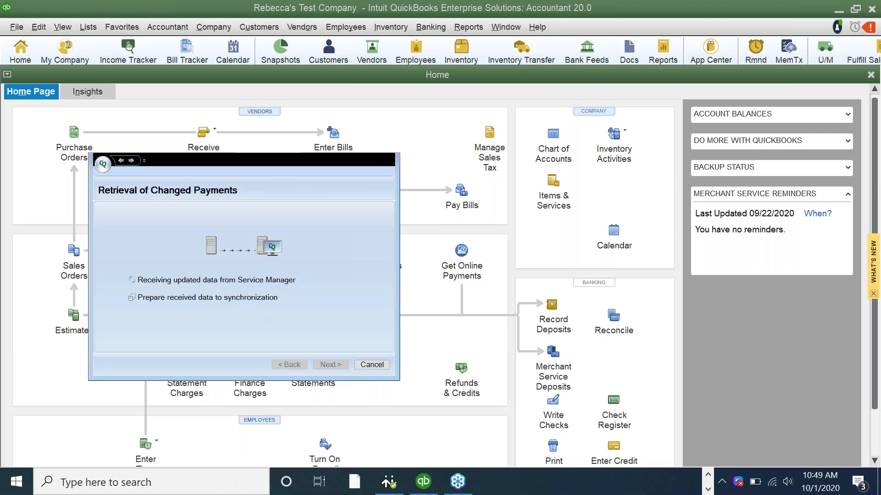
click(331, 365)
click(331, 364)
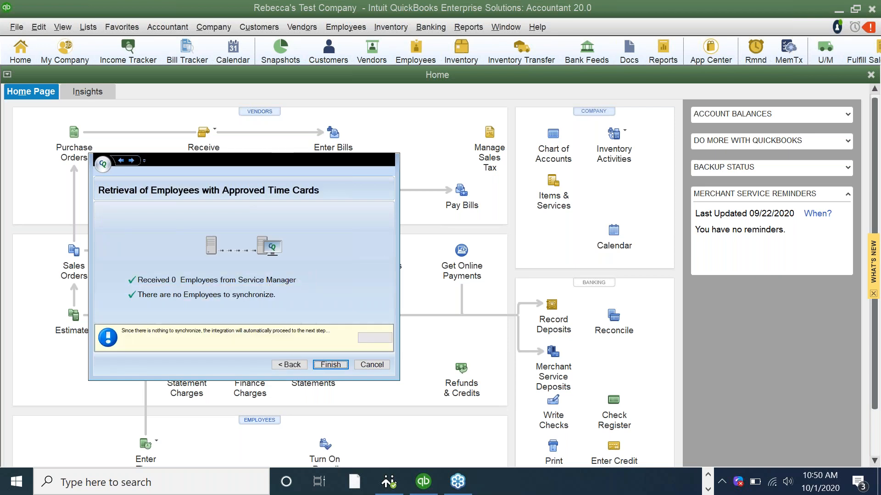
click(330, 364)
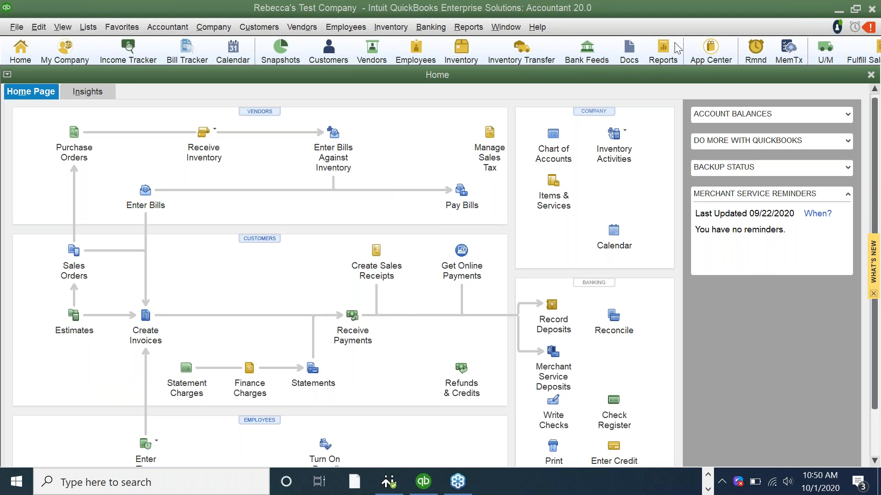
Bring PowerPoint to the front and show slide 1, Intuit Field Service Management
click(708, 475)
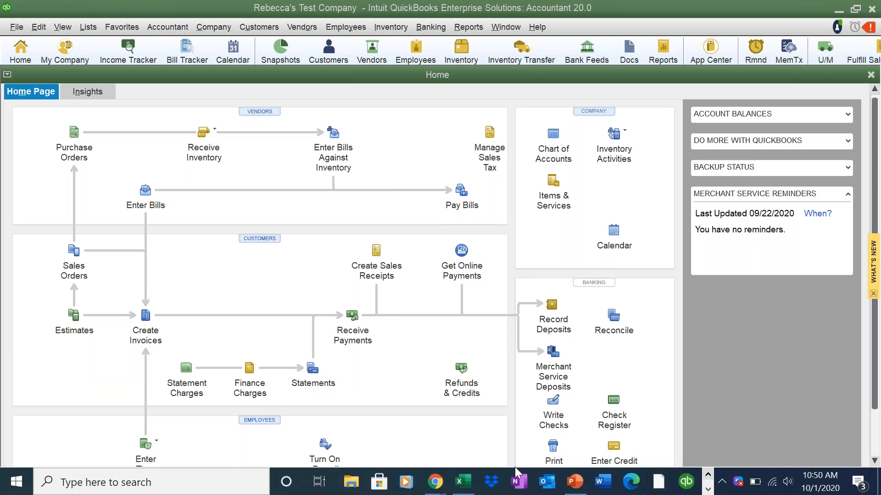
mouse_move(442, 482)
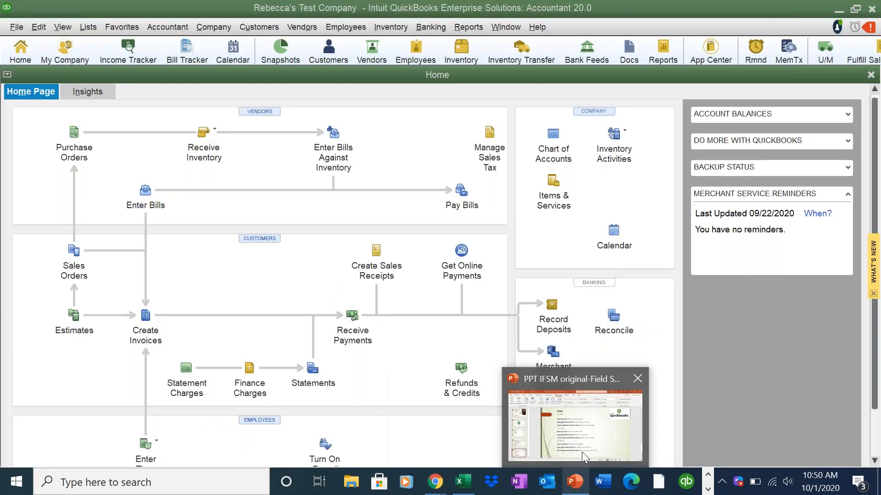
click(581, 452)
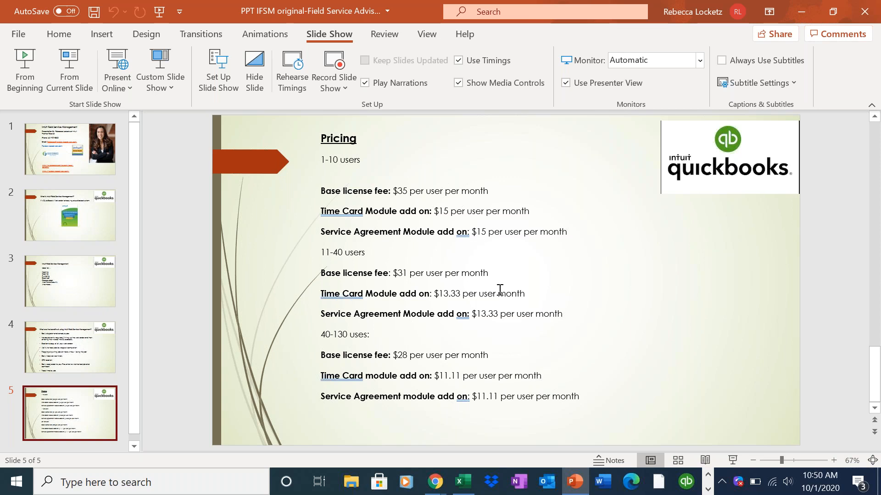
click(79, 155)
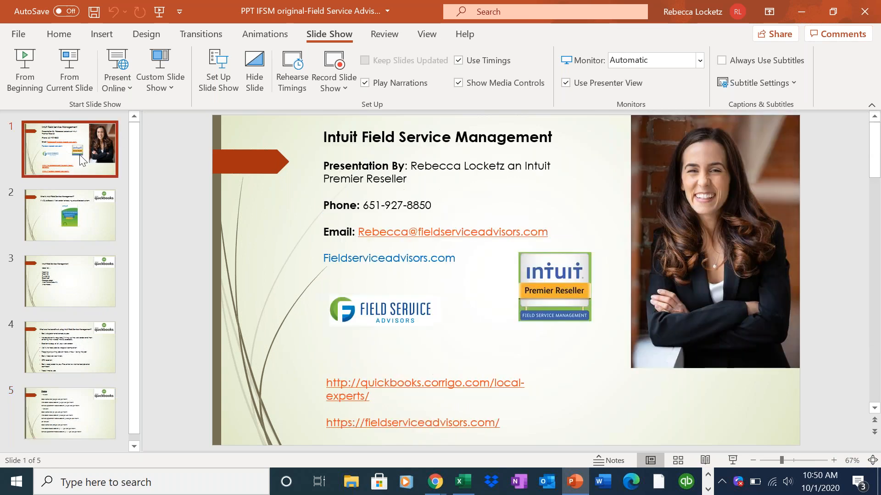